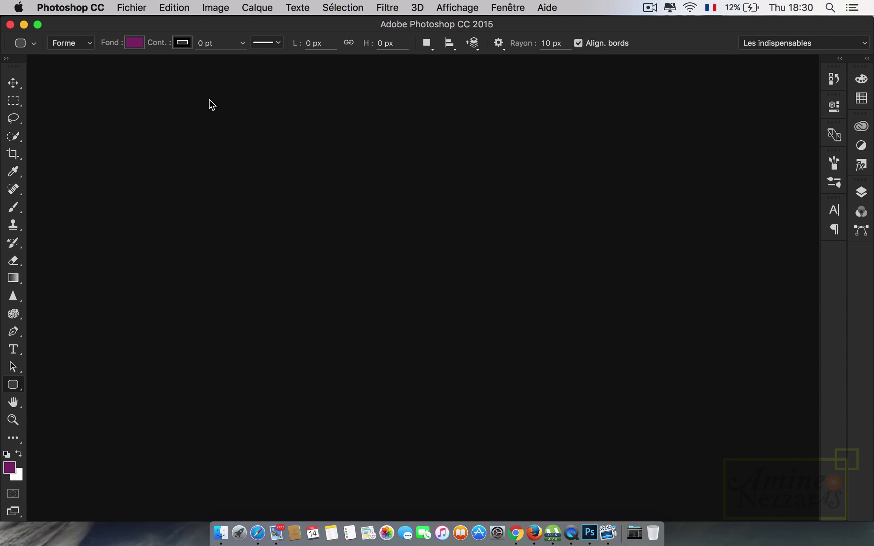
- Open CHEMS DINNE 2.jpg from the Desktop via Fichier > Ouvrir
{"action": "left_click", "coordinate": [130, 8]}
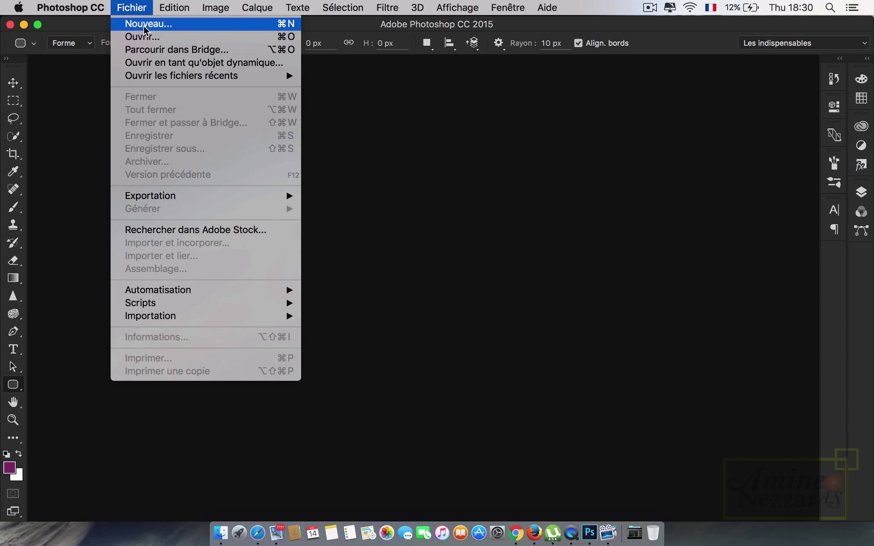
{"action": "left_click", "coordinate": [152, 36]}
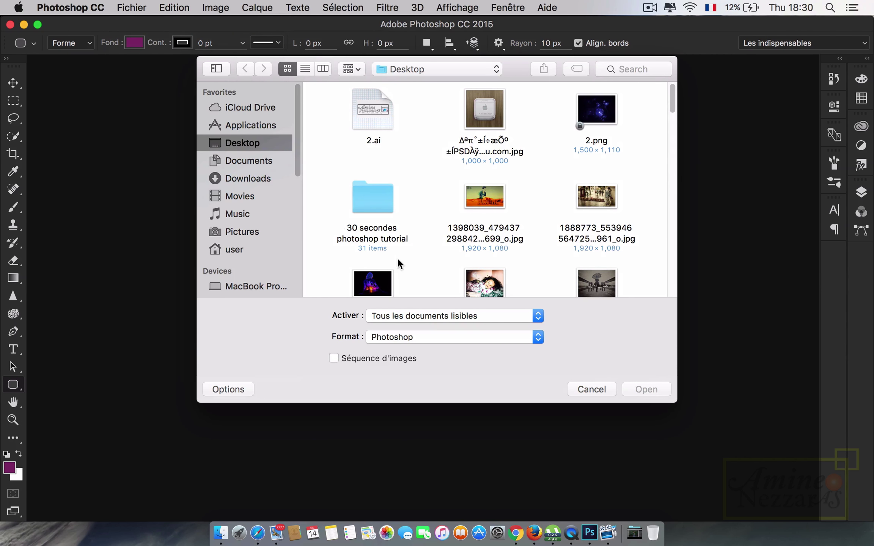
{"action": "scroll", "coordinate": [398, 259], "scroll_direction": "down", "scroll_amount": 5}
{"action": "scroll", "coordinate": [398, 259], "scroll_direction": "down", "scroll_amount": 3}
{"action": "scroll", "coordinate": [398, 262], "scroll_direction": "down", "scroll_amount": 3}
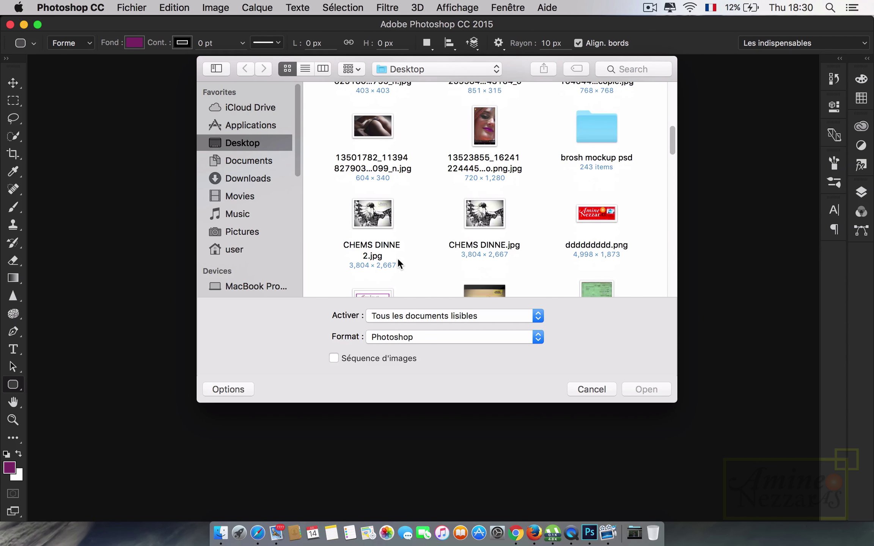
{"action": "scroll", "coordinate": [394, 258], "scroll_direction": "down", "scroll_amount": 2}
{"action": "left_click", "coordinate": [374, 181]}
{"action": "key", "text": "Return"}
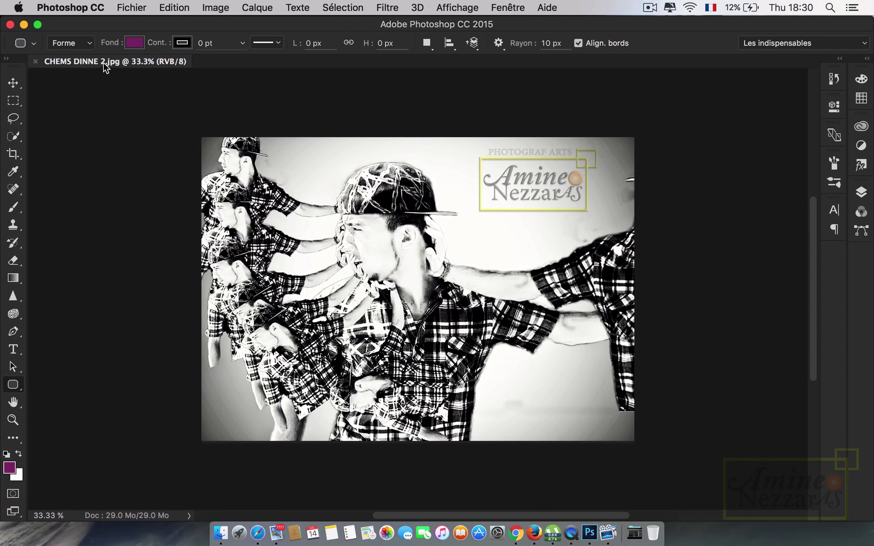
- Cancel the rounded rectangle dialog without drawing, leaving the Affichage menu open
{"action": "left_click", "coordinate": [401, 93]}
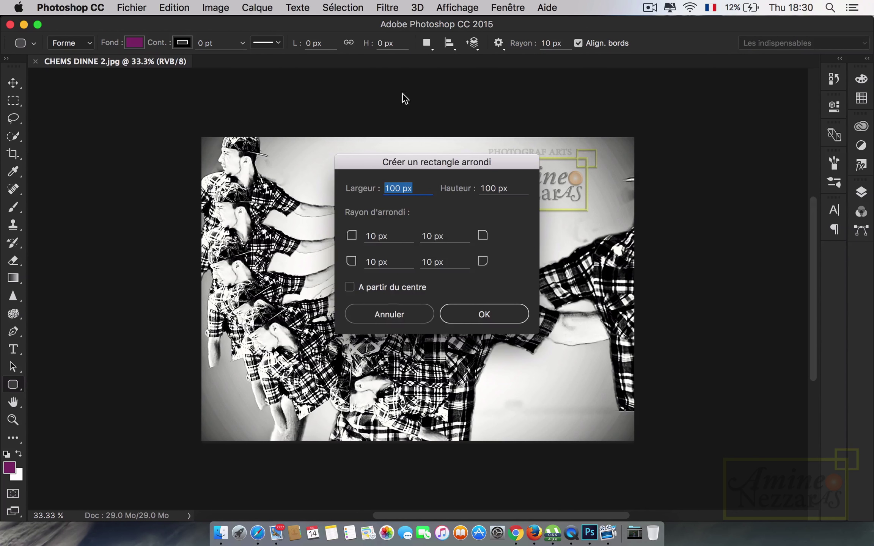
{"action": "left_click", "coordinate": [403, 317]}
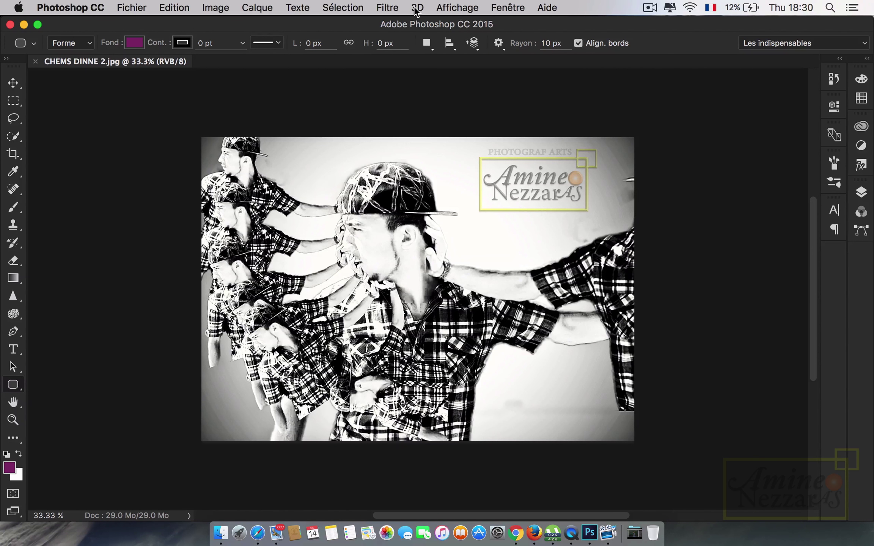
{"action": "left_click", "coordinate": [465, 9]}
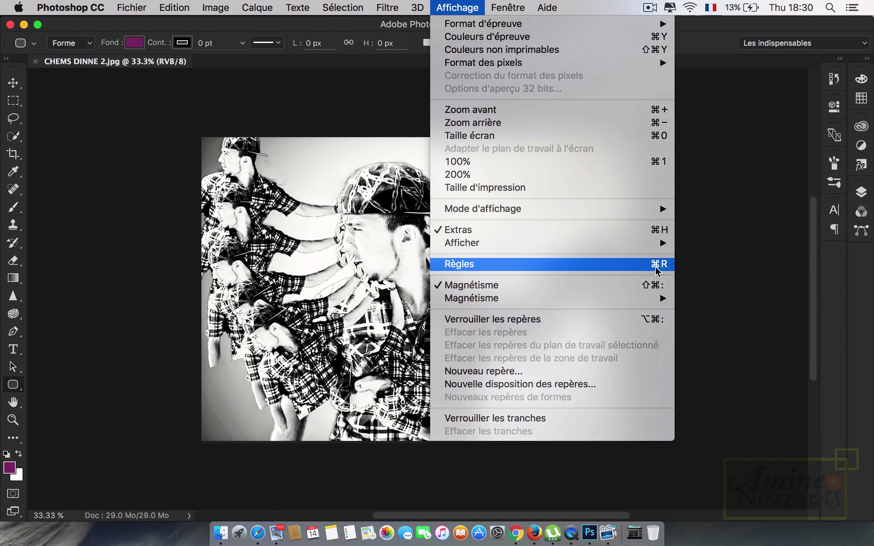
- Show rulers via Affichage > Règles and set their units to millimetres
{"action": "left_click", "coordinate": [617, 265]}
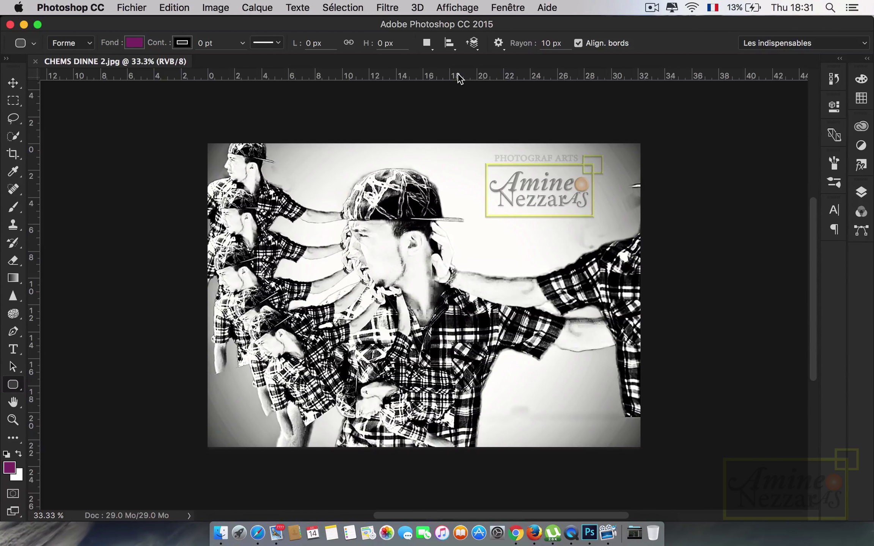
{"action": "right_click", "coordinate": [413, 73]}
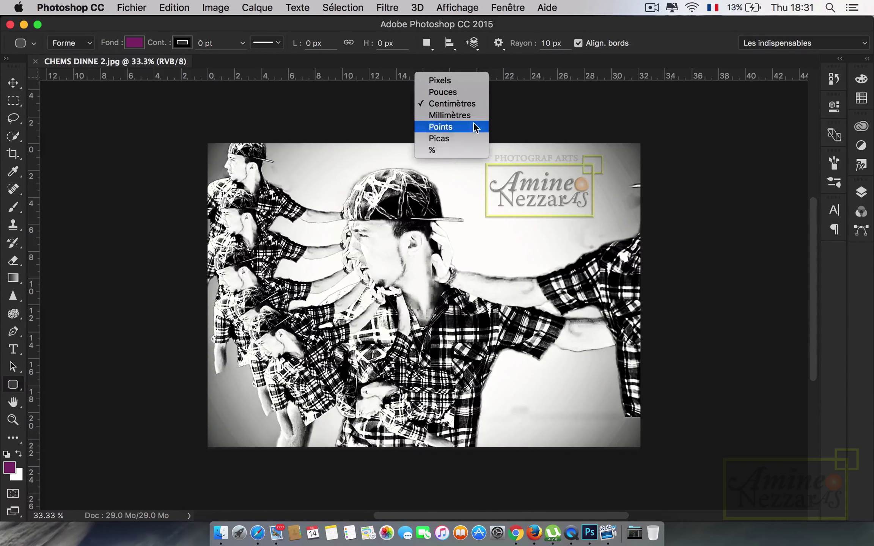
{"action": "left_click", "coordinate": [452, 80]}
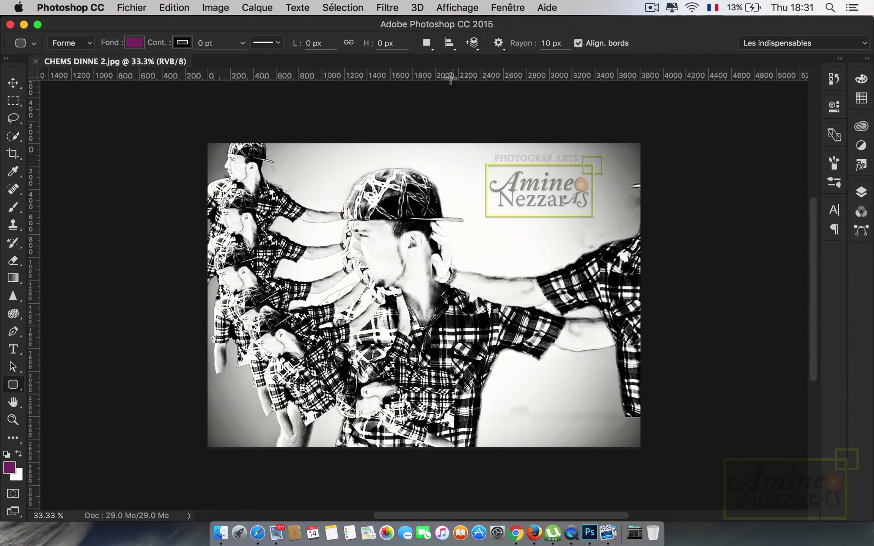
{"action": "right_click", "coordinate": [415, 70]}
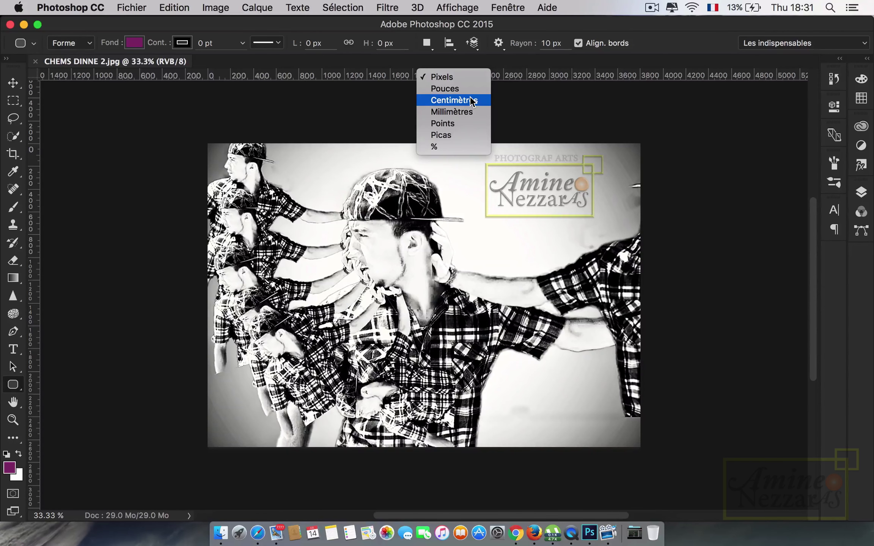
{"action": "left_click", "coordinate": [457, 111]}
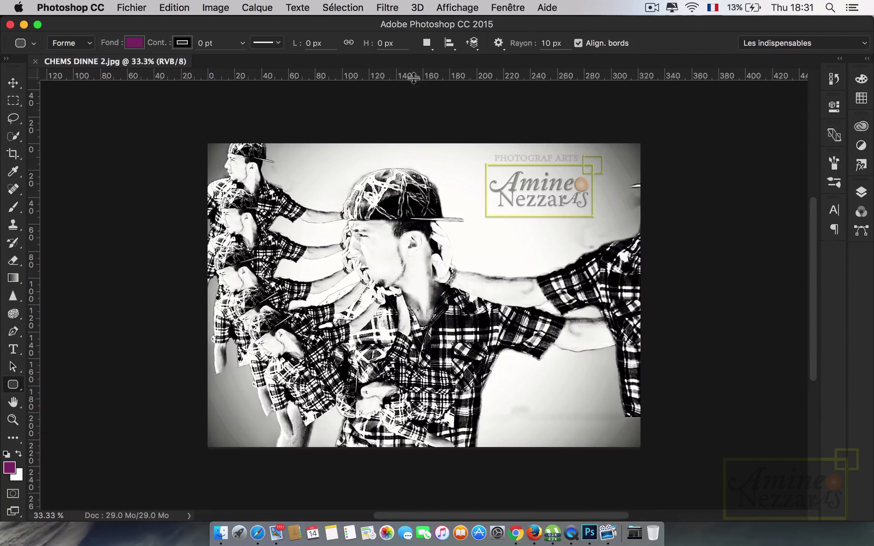
- Drag three horizontal and two vertical guides from the rulers onto the photo, then zoom to check
{"action": "left_click_drag", "start_coordinate": [413, 75], "coordinate": [409, 272]}
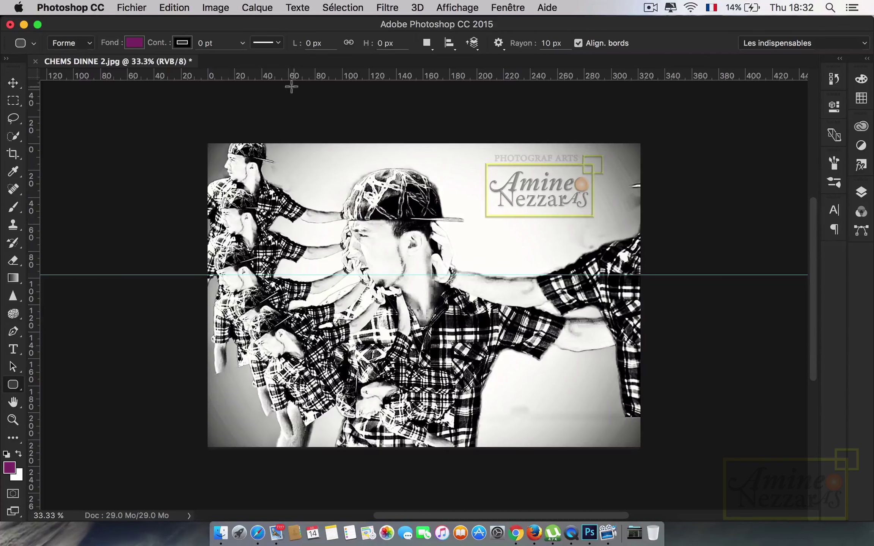
{"action": "left_click_drag", "start_coordinate": [34, 206], "coordinate": [330, 237]}
{"action": "left_click_drag", "start_coordinate": [370, 73], "coordinate": [369, 173]}
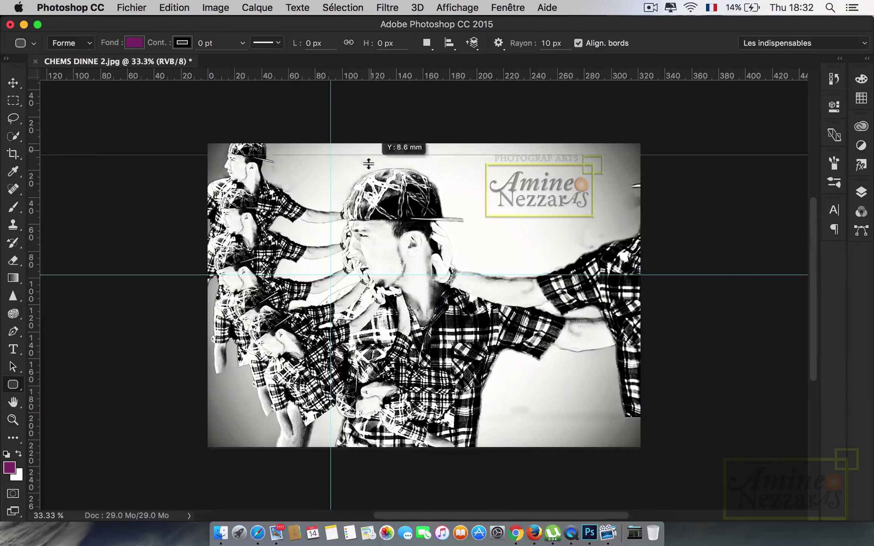
{"action": "left_click_drag", "start_coordinate": [409, 76], "coordinate": [407, 217]}
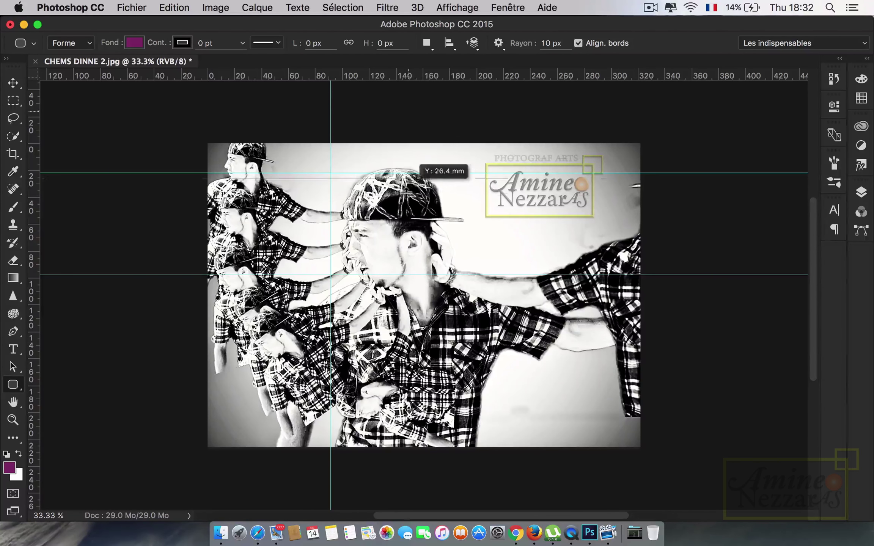
{"action": "left_click_drag", "start_coordinate": [33, 391], "coordinate": [234, 388]}
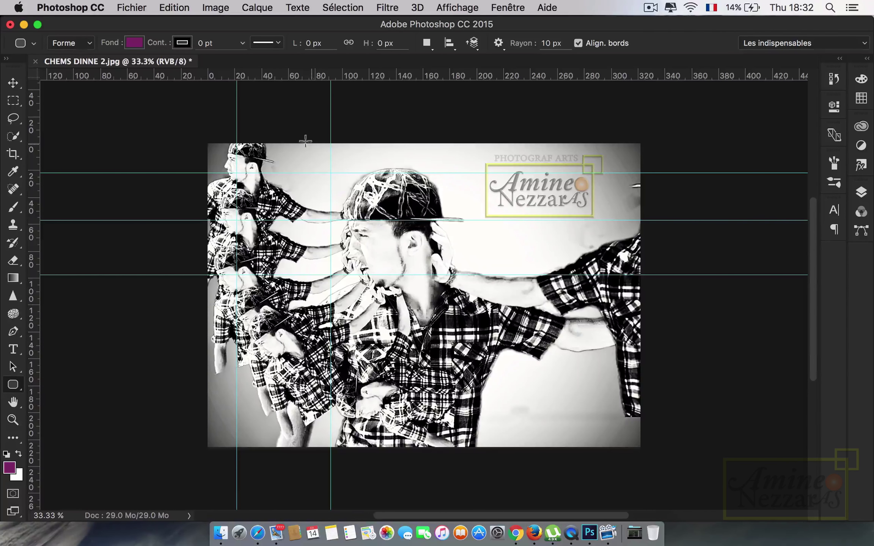
{"action": "key", "text": "ctrl+plus"}
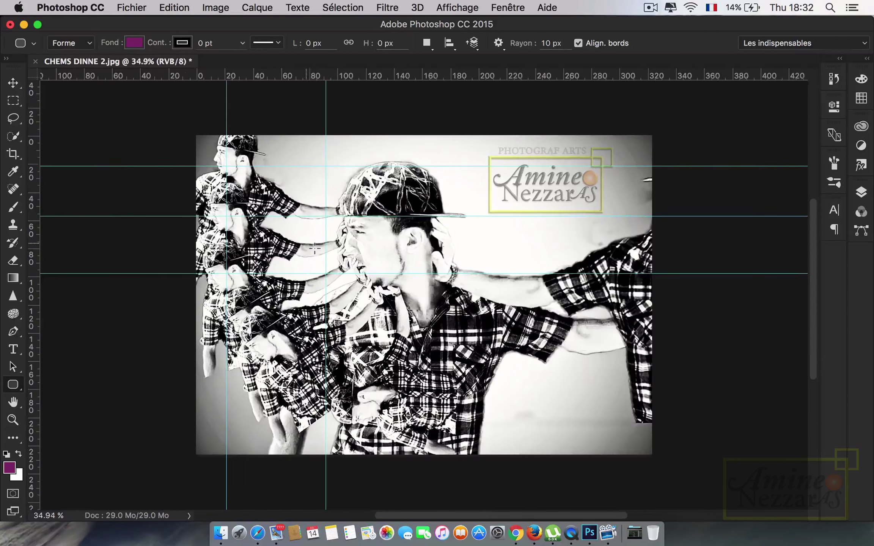
{"action": "scroll", "coordinate": [423, 294], "scroll_direction": "down", "scroll_amount": 2}
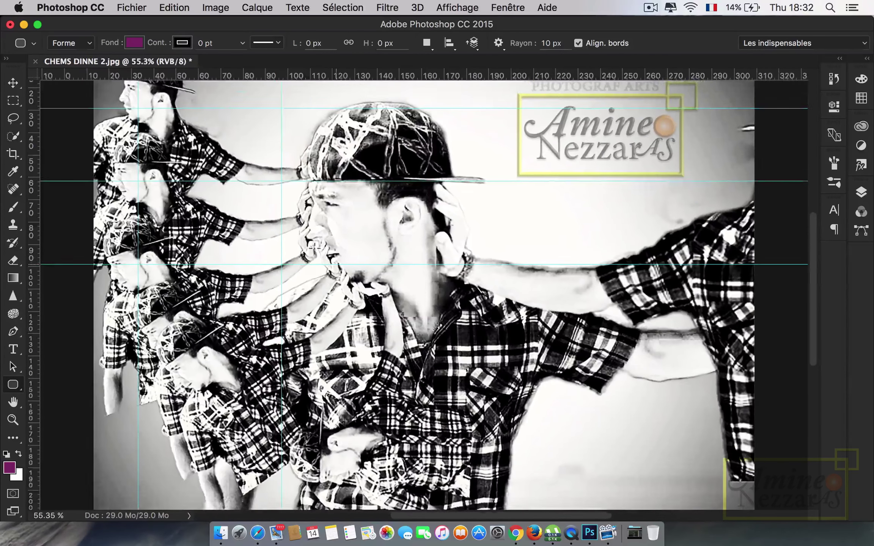
{"action": "scroll", "coordinate": [304, 181], "scroll_direction": "down", "scroll_amount": 3}
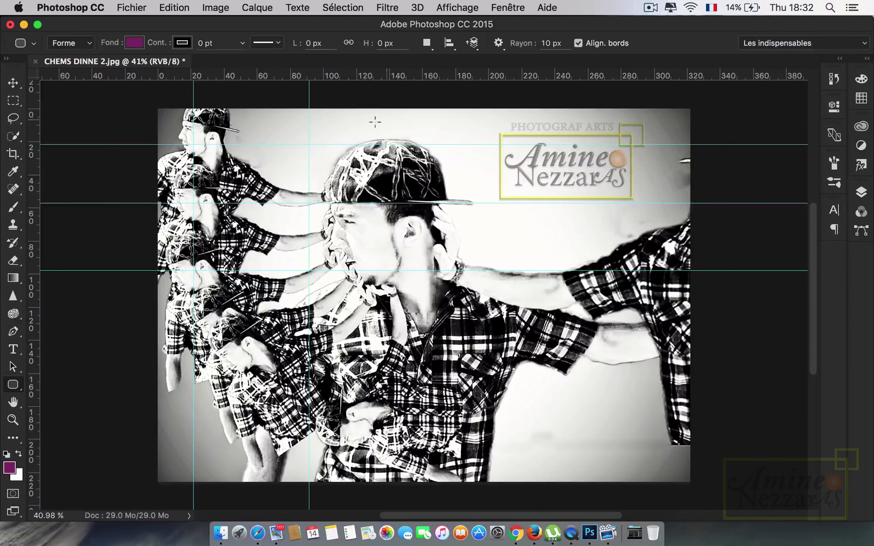
- Clear all five guides with Affichage > Effacer les repères
{"action": "left_click", "coordinate": [462, 12]}
{"action": "mouse_move", "coordinate": [471, 298]}
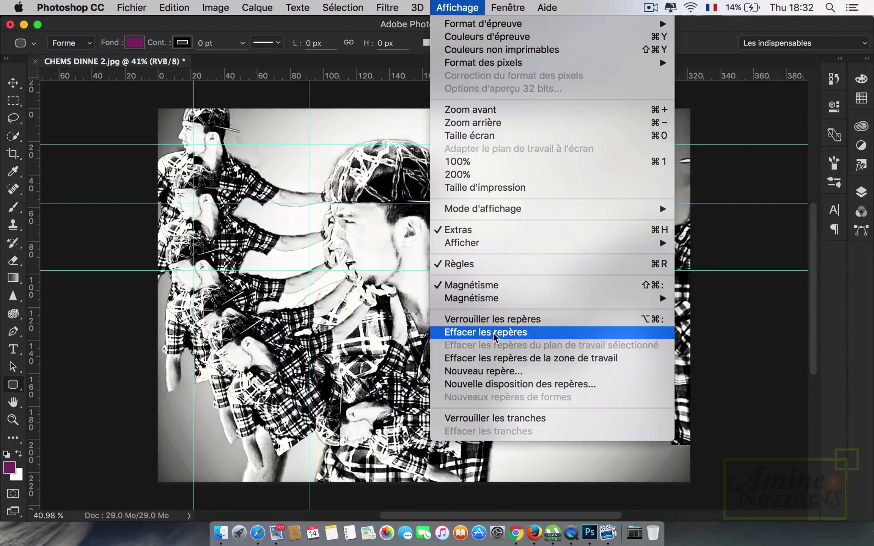
{"action": "left_click", "coordinate": [493, 332]}
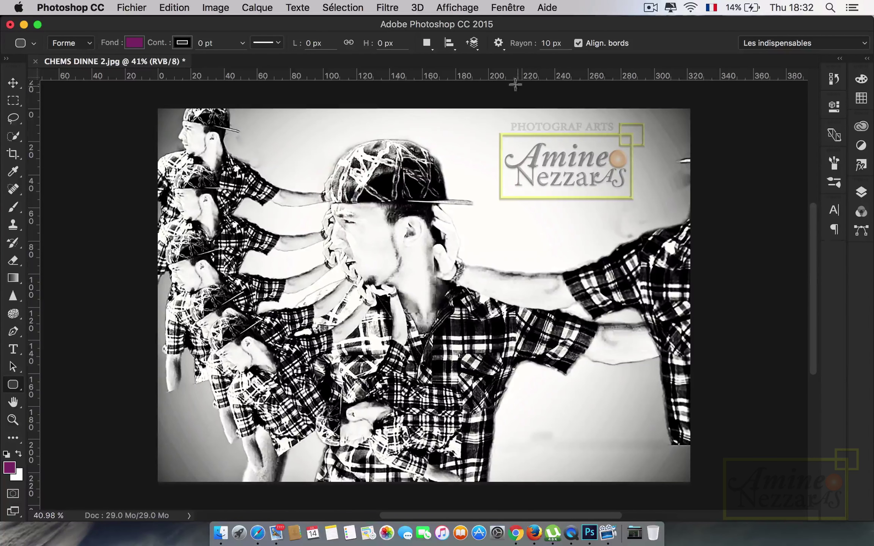
{"action": "left_click", "coordinate": [506, 8]}
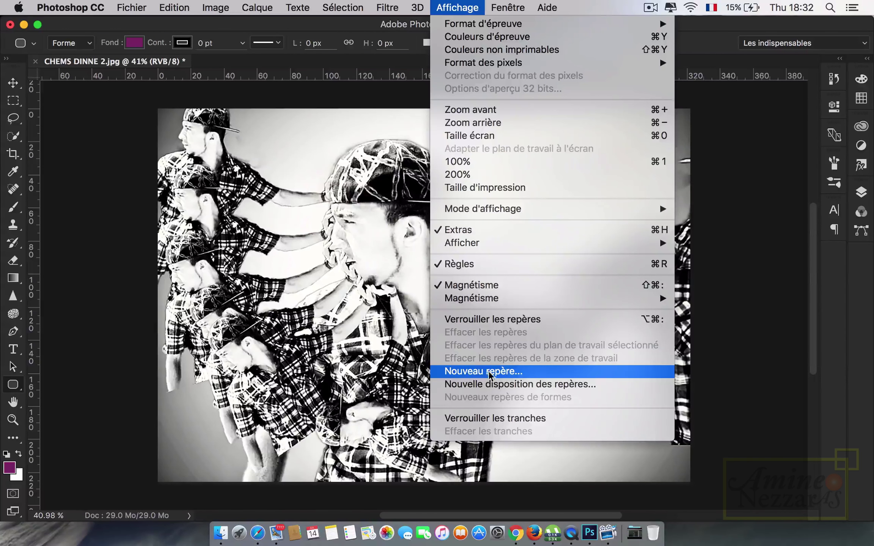
- Add a vertical guide at the photo's centre with Nouveau repère
{"action": "left_click", "coordinate": [501, 376]}
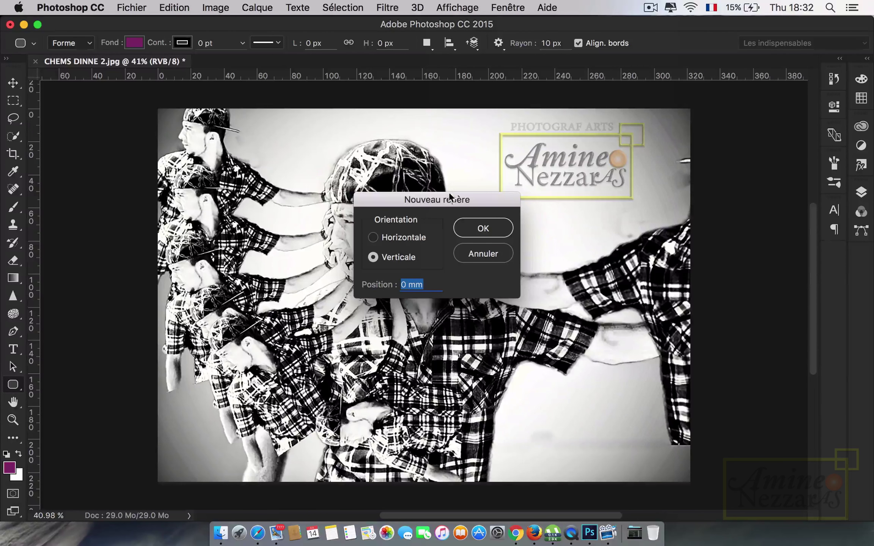
{"action": "left_click_drag", "start_coordinate": [467, 200], "coordinate": [481, 185]}
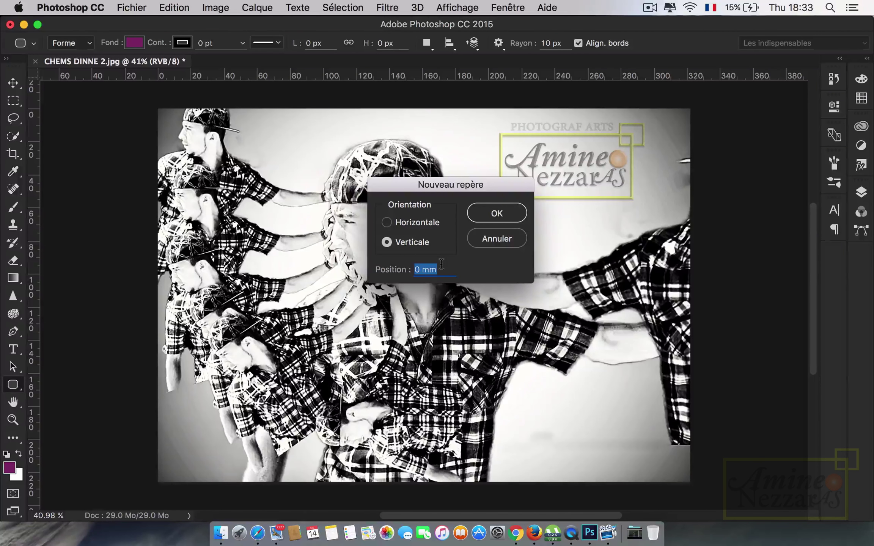
{"action": "type", "text": "50"}
{"action": "left_click", "coordinate": [499, 214]}
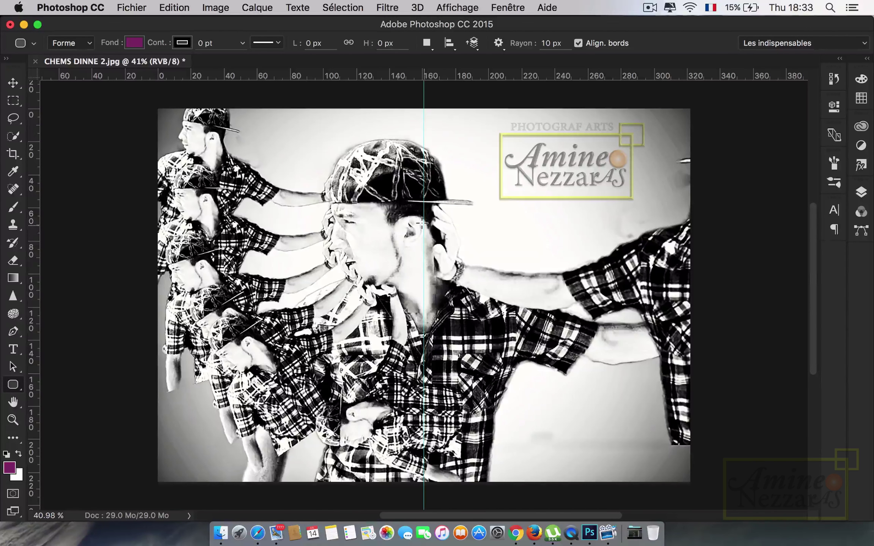
- Add a horizontal guide at 50% with Nouveau repère
{"action": "left_click", "coordinate": [457, 8]}
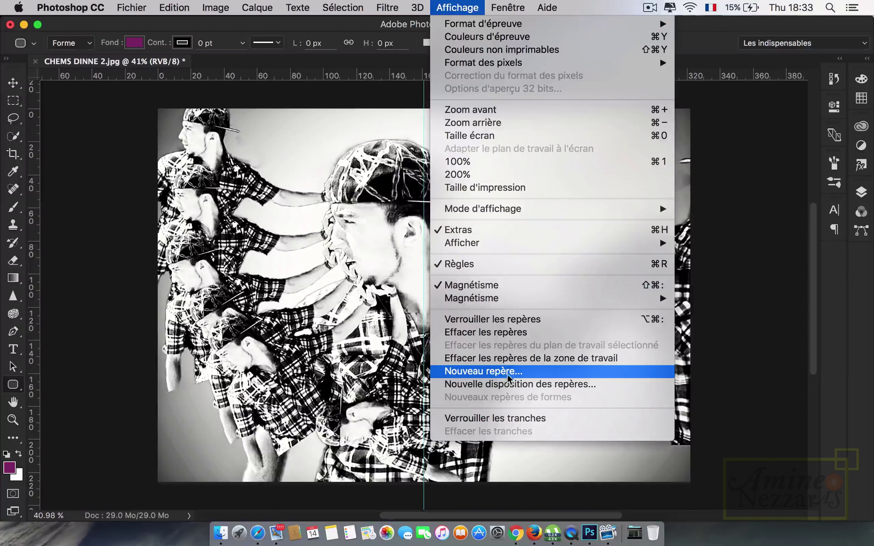
{"action": "left_click", "coordinate": [471, 371]}
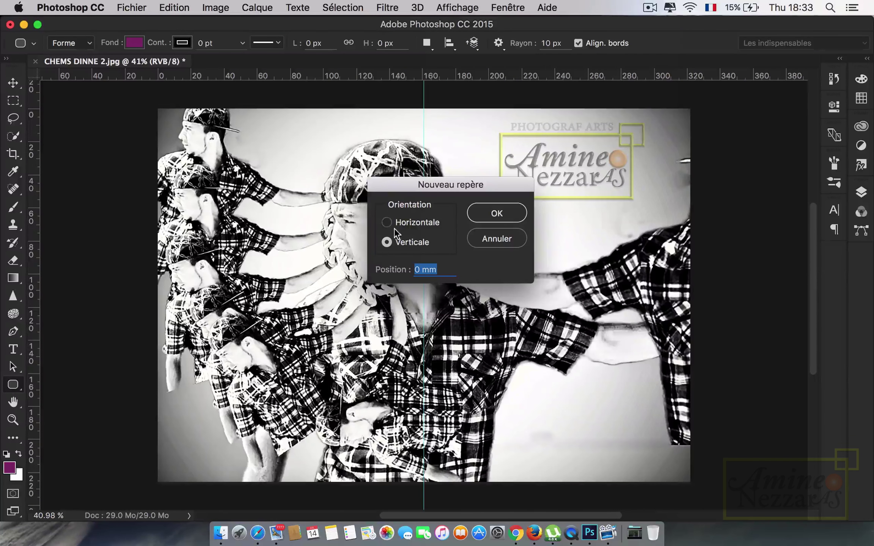
{"action": "left_click", "coordinate": [386, 223]}
{"action": "type", "text": "50"}
{"action": "left_click", "coordinate": [502, 217]}
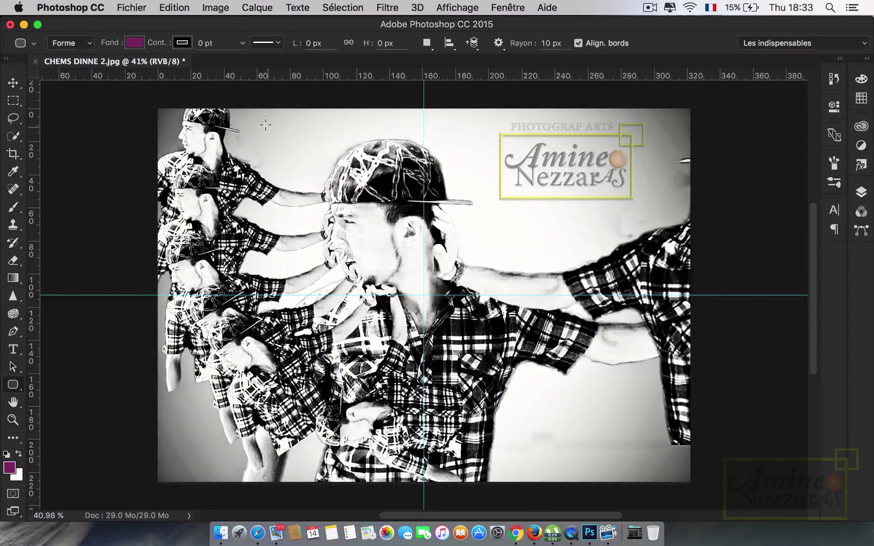
{"action": "left_click", "coordinate": [470, 12]}
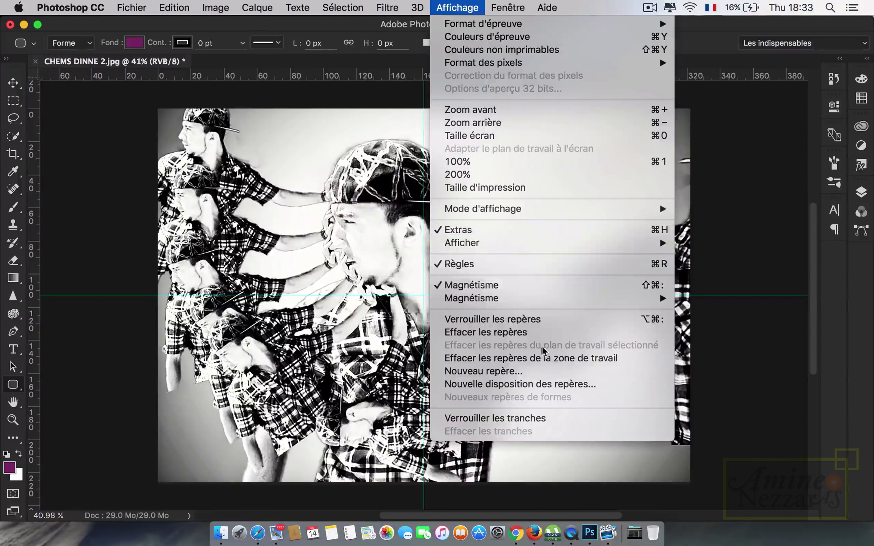
- Preview guide layout presets of 12, 16 and 24 columns, settling on 8 colonnes
{"action": "left_click", "coordinate": [492, 386]}
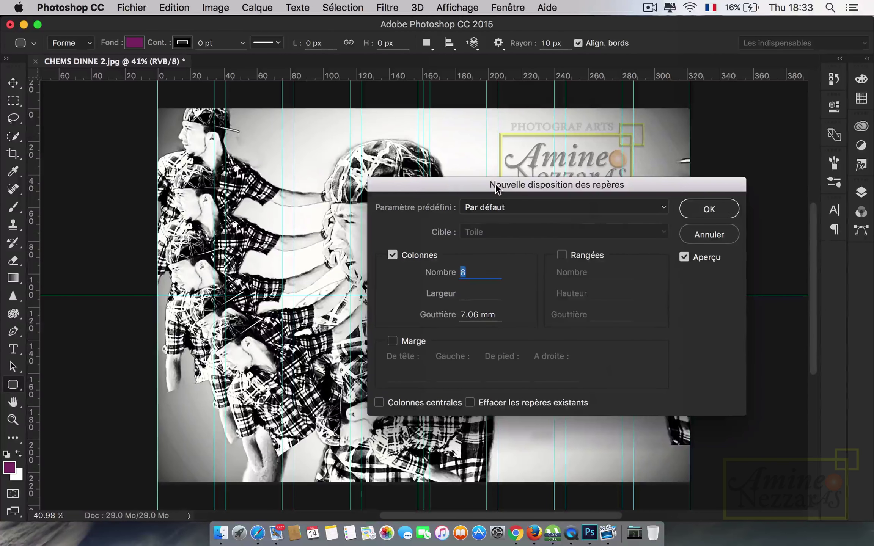
{"action": "mouse_move", "coordinate": [496, 189]}
{"action": "left_mouse_down"}
{"action": "mouse_move", "coordinate": [412, 159]}
{"action": "mouse_move", "coordinate": [466, 159]}
{"action": "mouse_move", "coordinate": [589, 117]}
{"action": "left_mouse_up"}
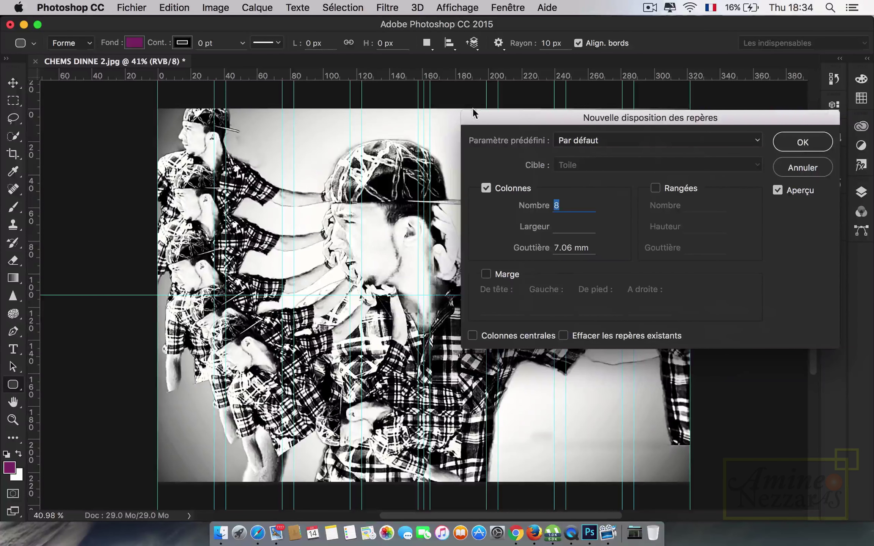
{"action": "left_click_drag", "start_coordinate": [487, 119], "coordinate": [369, 163]}
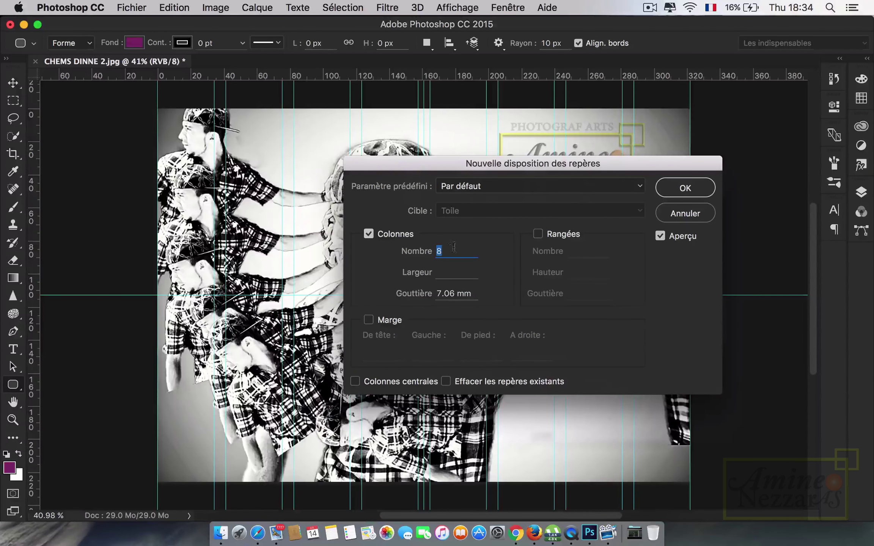
{"action": "left_click", "coordinate": [637, 185]}
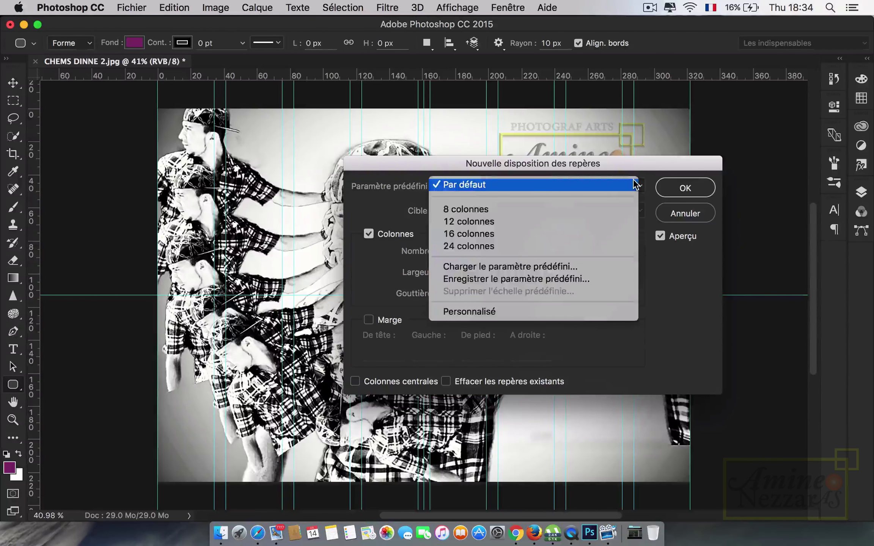
{"action": "left_click", "coordinate": [551, 222]}
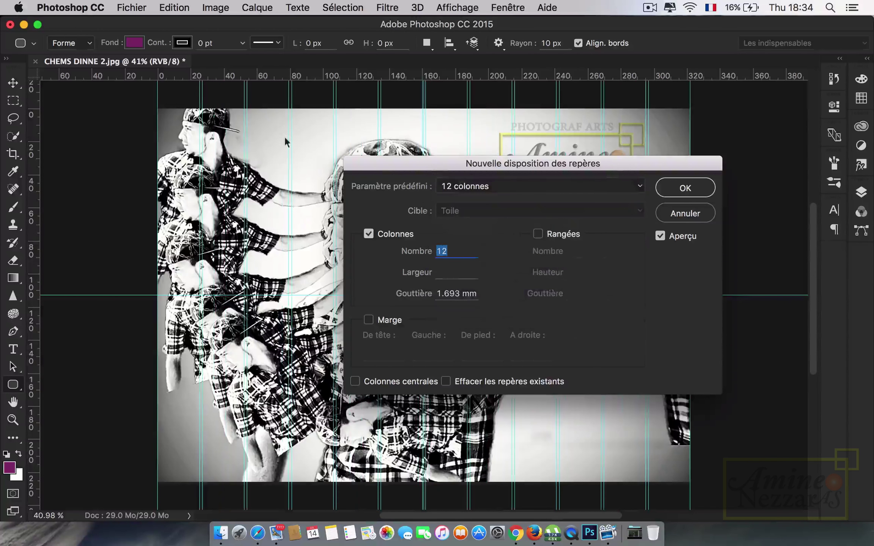
{"action": "left_click", "coordinate": [621, 188]}
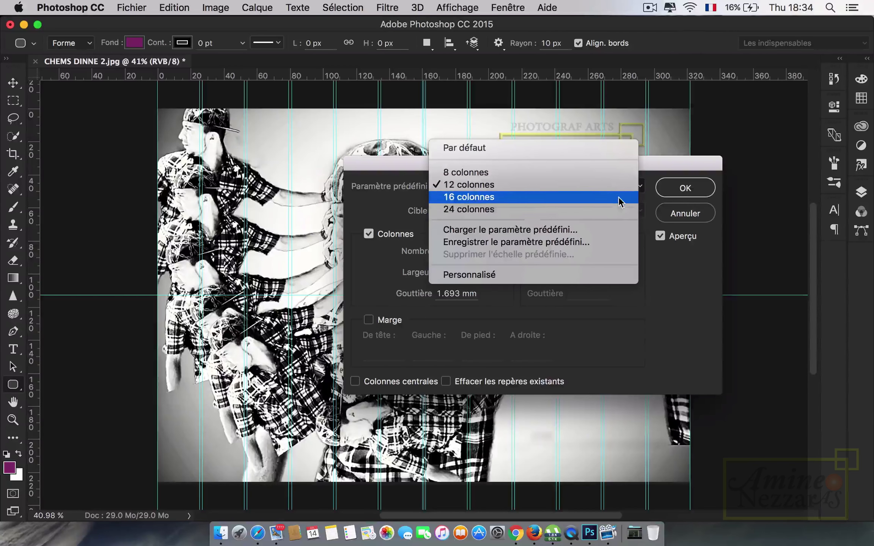
{"action": "left_click", "coordinate": [619, 202]}
{"action": "left_click", "coordinate": [622, 187]}
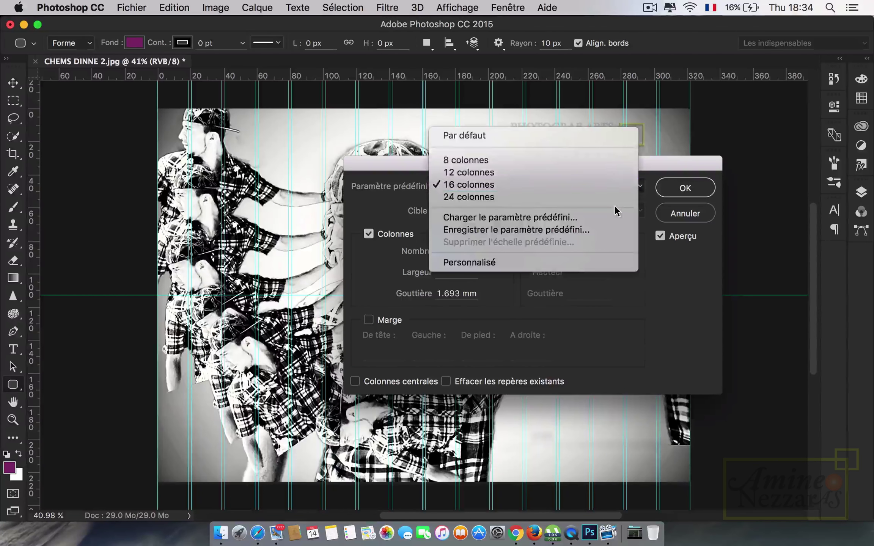
{"action": "left_click", "coordinate": [620, 198]}
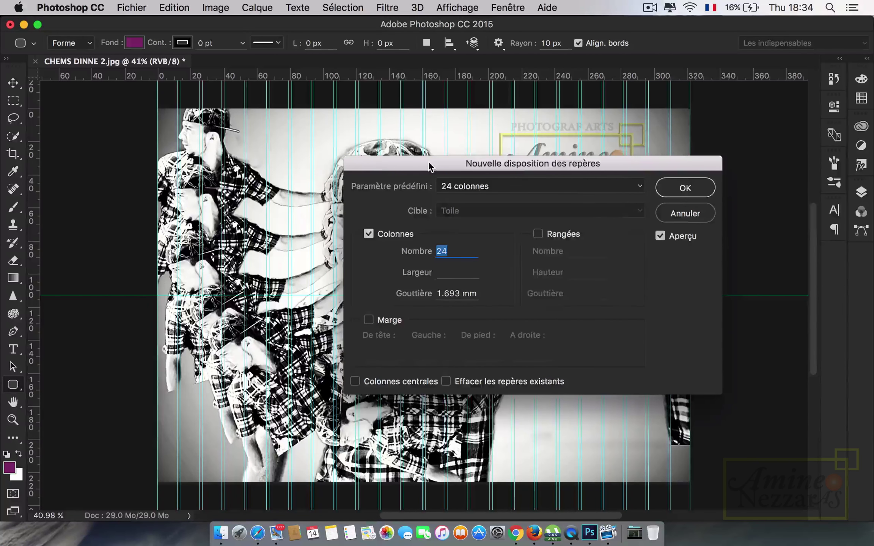
{"action": "mouse_move", "coordinate": [402, 167]}
{"action": "left_mouse_down"}
{"action": "mouse_move", "coordinate": [541, 168]}
{"action": "mouse_move", "coordinate": [412, 163]}
{"action": "left_mouse_up"}
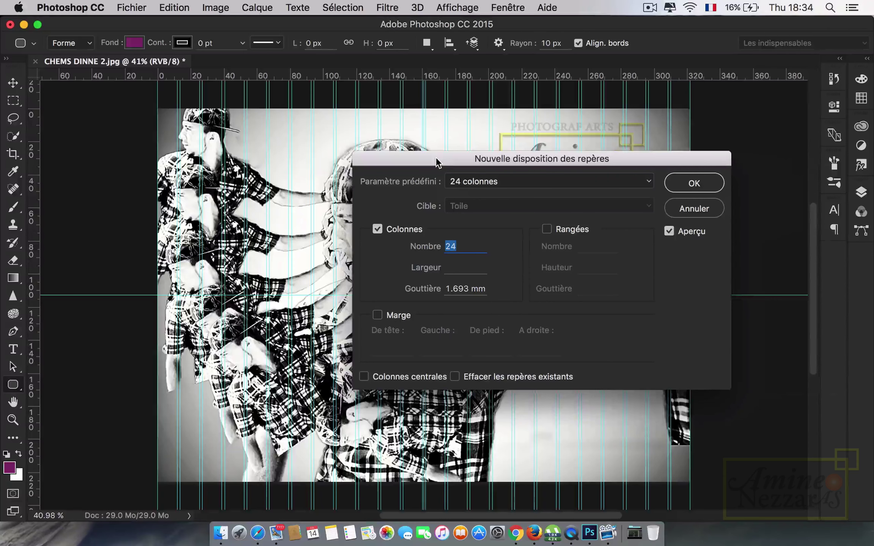
{"action": "left_click", "coordinate": [576, 180]}
{"action": "left_click", "coordinate": [529, 143]}
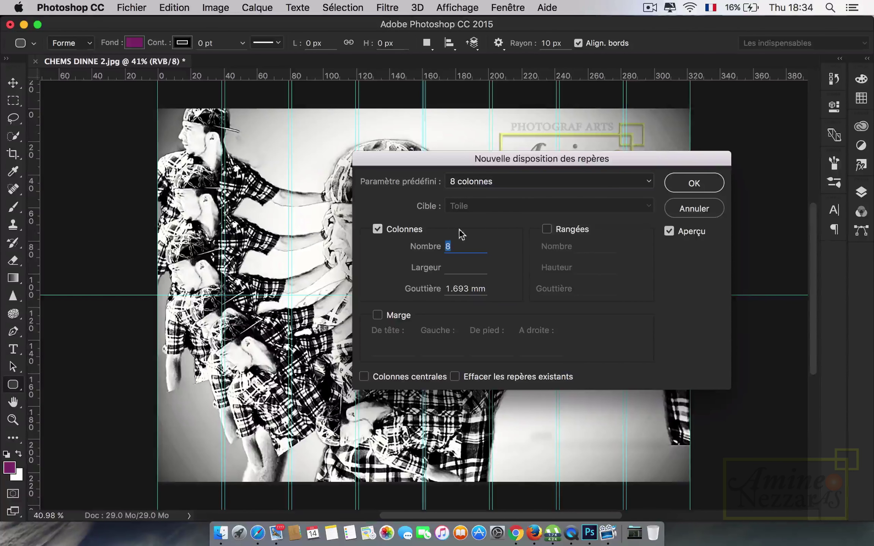
- Drop the column guides and enable 1.693 mm margin guides in the layout
{"action": "left_click", "coordinate": [421, 288]}
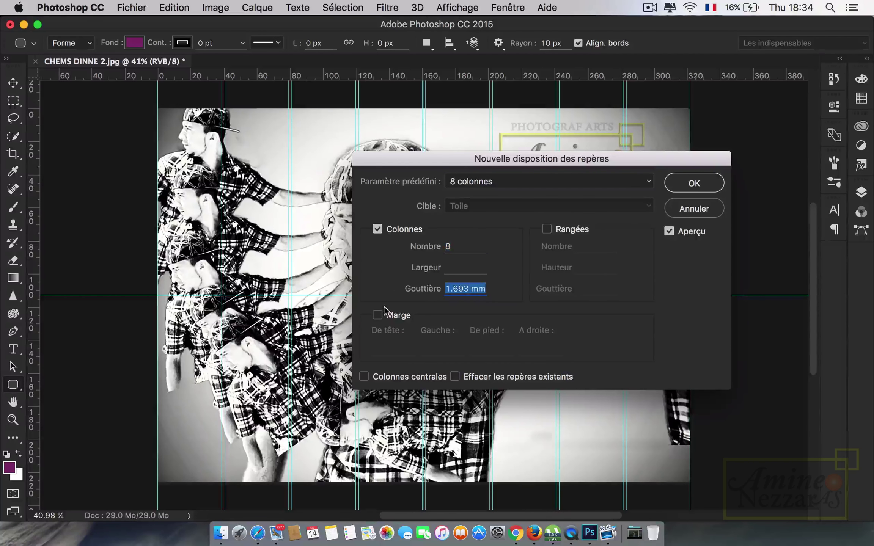
{"action": "left_click", "coordinate": [378, 315]}
{"action": "left_click", "coordinate": [378, 315]}
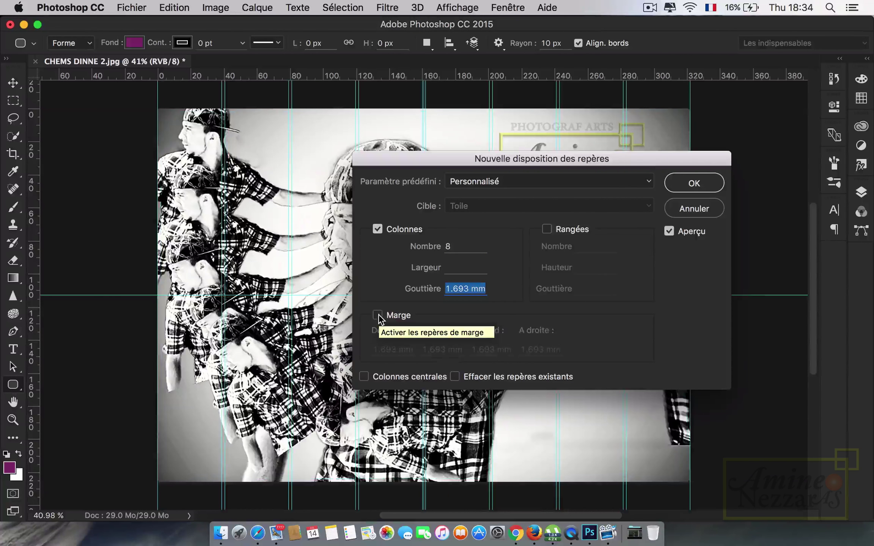
{"action": "left_click", "coordinate": [377, 229]}
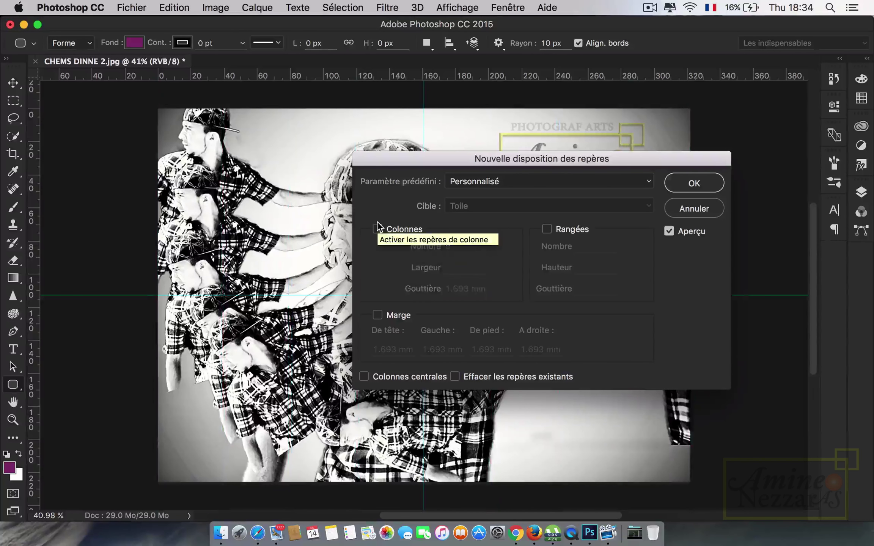
{"action": "left_click", "coordinate": [377, 315]}
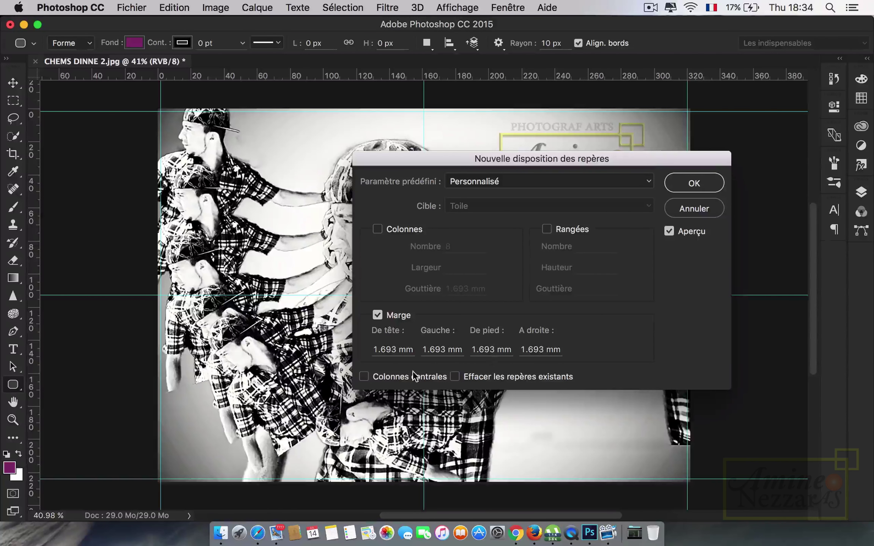
{"action": "left_click", "coordinate": [364, 377]}
- Uncheck Effacer les repères existants so the current guides are kept
{"action": "left_click", "coordinate": [455, 377]}
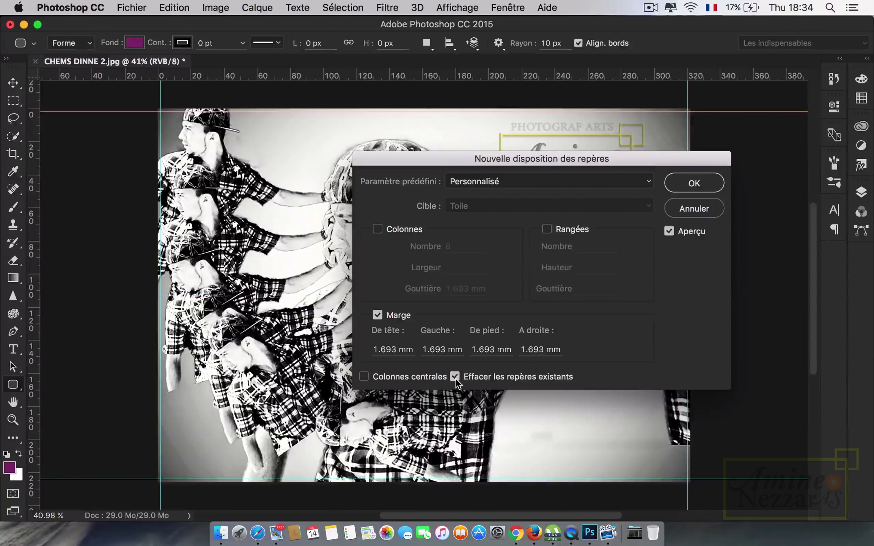
{"action": "left_click", "coordinate": [454, 376]}
{"action": "left_click", "coordinate": [455, 377]}
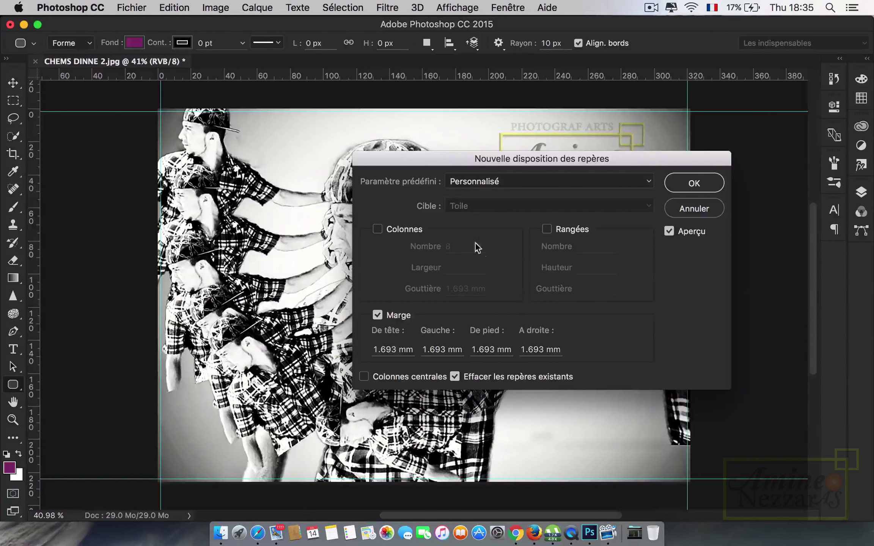
{"action": "left_click_drag", "start_coordinate": [429, 163], "coordinate": [567, 117]}
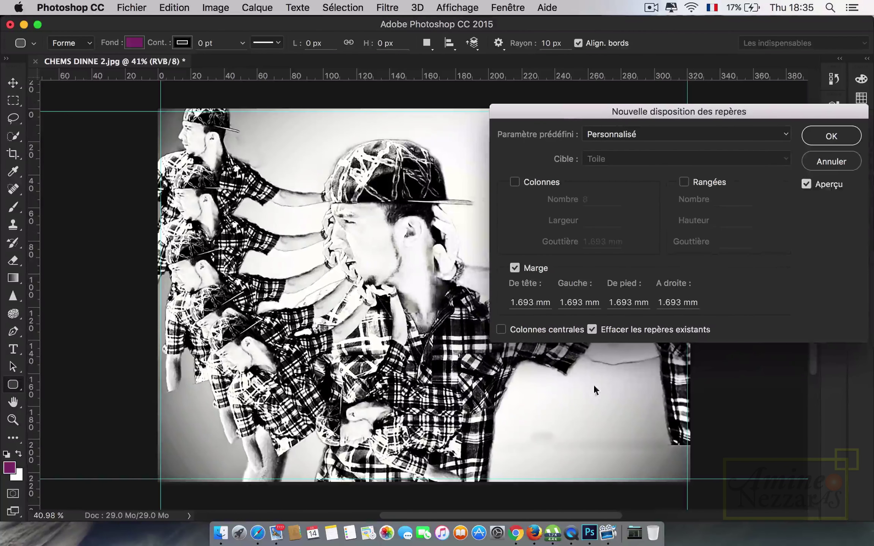
{"action": "left_click", "coordinate": [593, 327]}
{"action": "left_click", "coordinate": [592, 329]}
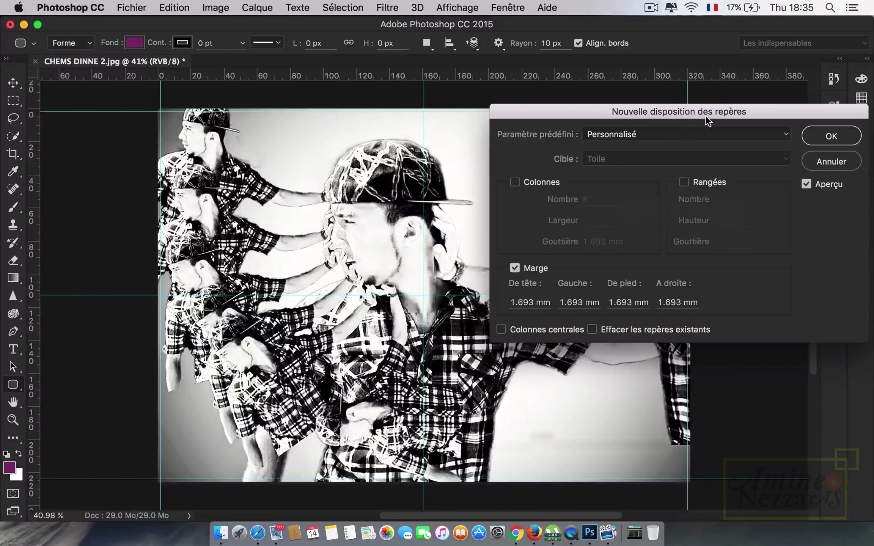
{"action": "left_click_drag", "start_coordinate": [705, 114], "coordinate": [495, 166]}
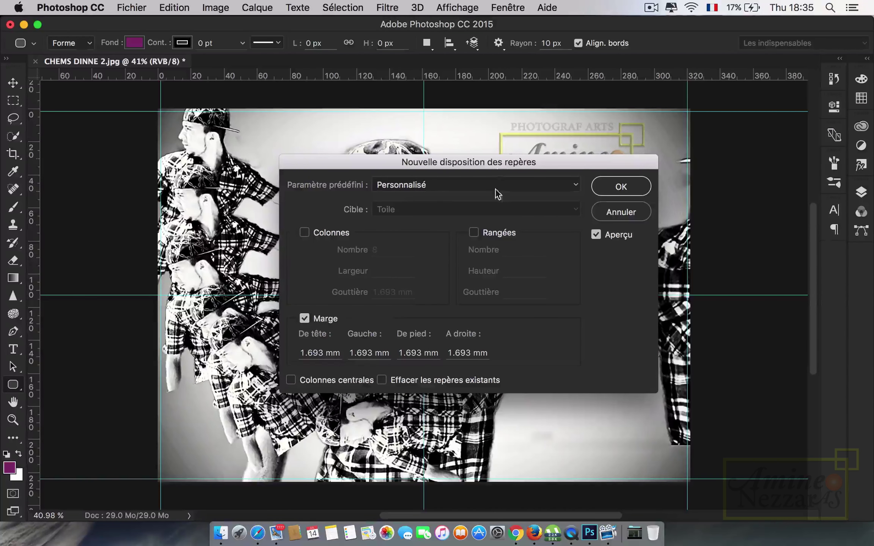
- Preview two rows, then cancel the guide layout and reopen the Affichage menu
{"action": "left_click", "coordinate": [473, 233]}
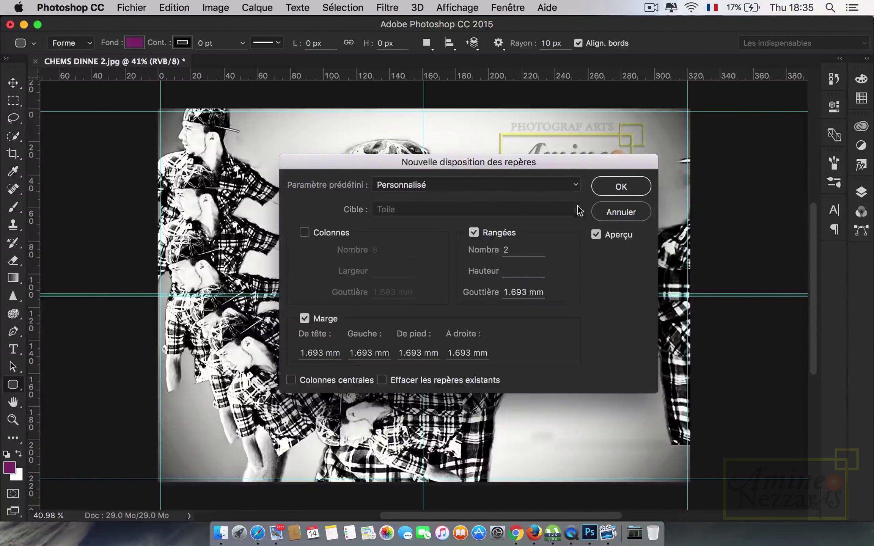
{"action": "left_click", "coordinate": [622, 213]}
{"action": "left_click", "coordinate": [459, 7]}
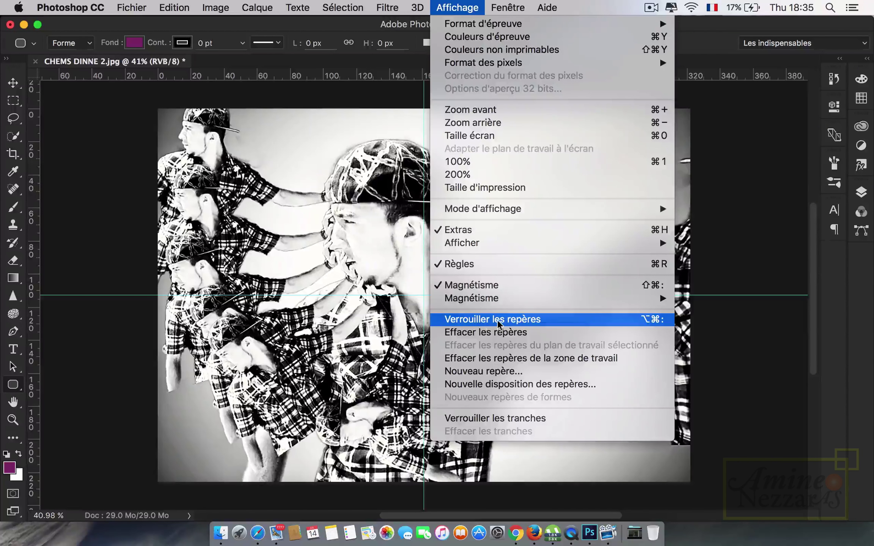
- Dismiss the rounded rectangle dialog and drag the horizontal guide up with the Move tool
{"action": "left_click", "coordinate": [287, 95]}
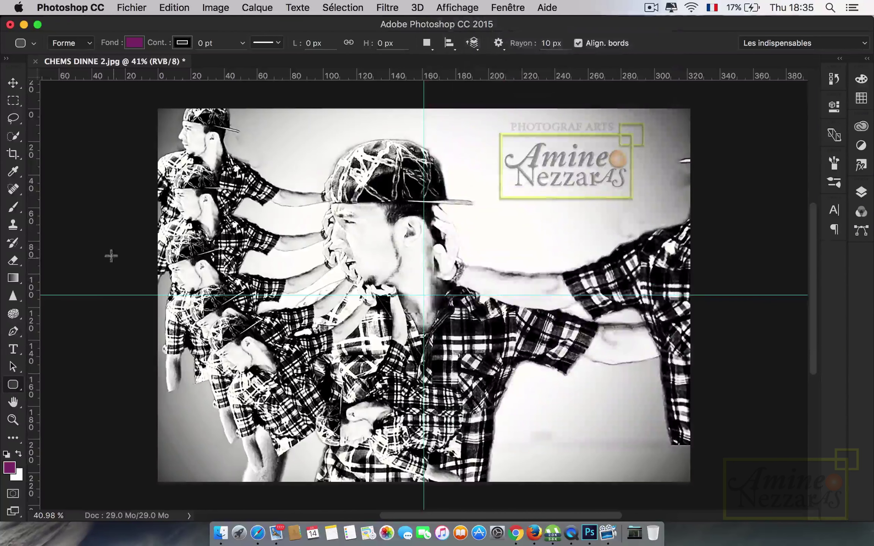
{"action": "left_click", "coordinate": [104, 292]}
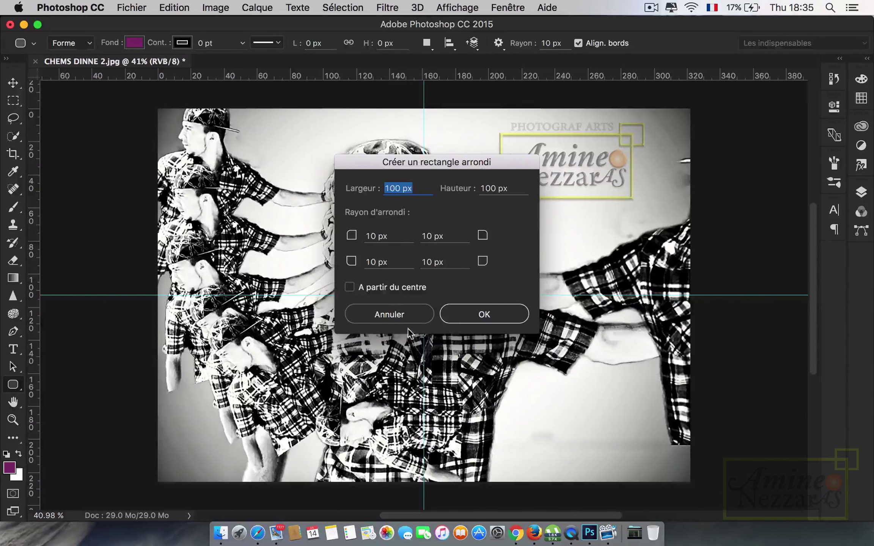
{"action": "left_click", "coordinate": [399, 318]}
{"action": "left_click", "coordinate": [16, 84]}
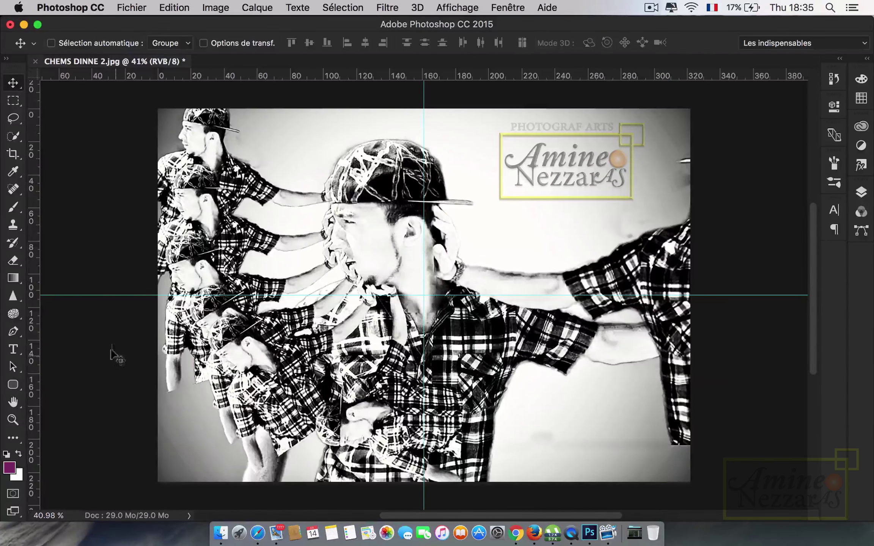
{"action": "mouse_move", "coordinate": [112, 292]}
{"action": "left_mouse_down"}
{"action": "mouse_move", "coordinate": [113, 300]}
{"action": "mouse_move", "coordinate": [114, 243]}
{"action": "mouse_move", "coordinate": [116, 278]}
{"action": "left_mouse_up"}
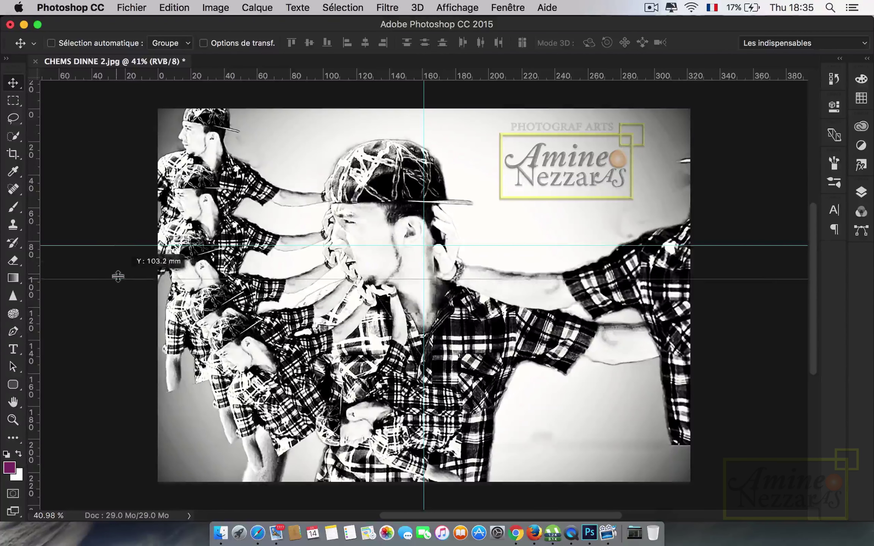
- Drag the horizontal guide back down to just above the photo's middle, still crossing the vertical guide
{"action": "right_click", "coordinate": [19, 87]}
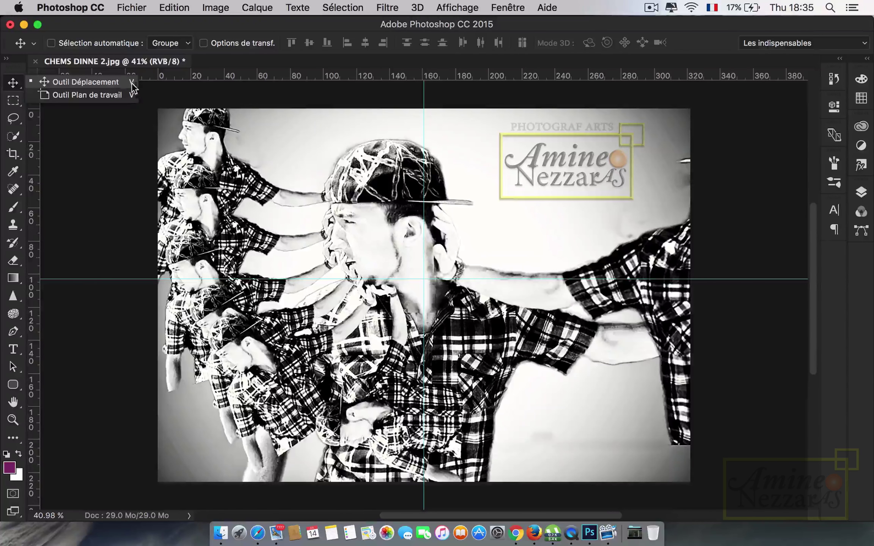
{"action": "left_click", "coordinate": [122, 197]}
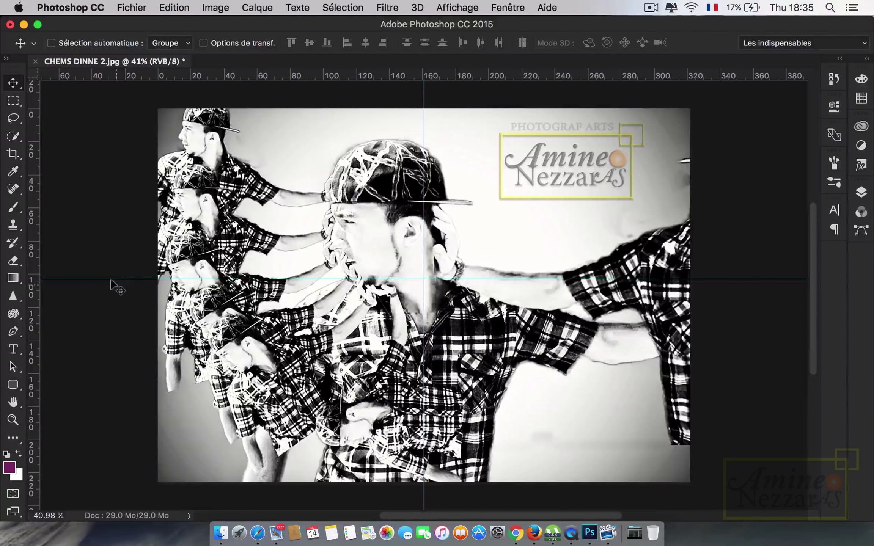
{"action": "mouse_move", "coordinate": [114, 279]}
{"action": "left_mouse_down"}
{"action": "mouse_move", "coordinate": [123, 315]}
{"action": "mouse_move", "coordinate": [123, 283]}
{"action": "left_mouse_up"}
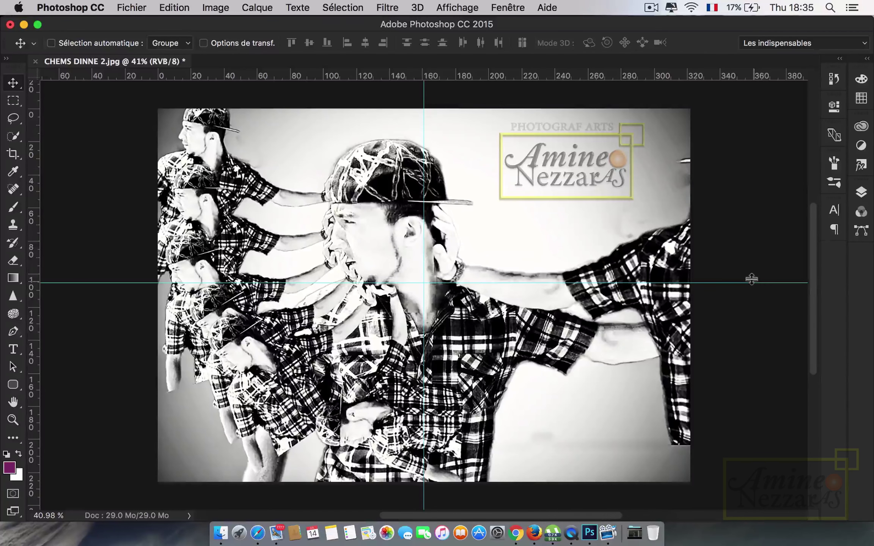
{"action": "left_click_drag", "start_coordinate": [751, 283], "coordinate": [752, 295]}
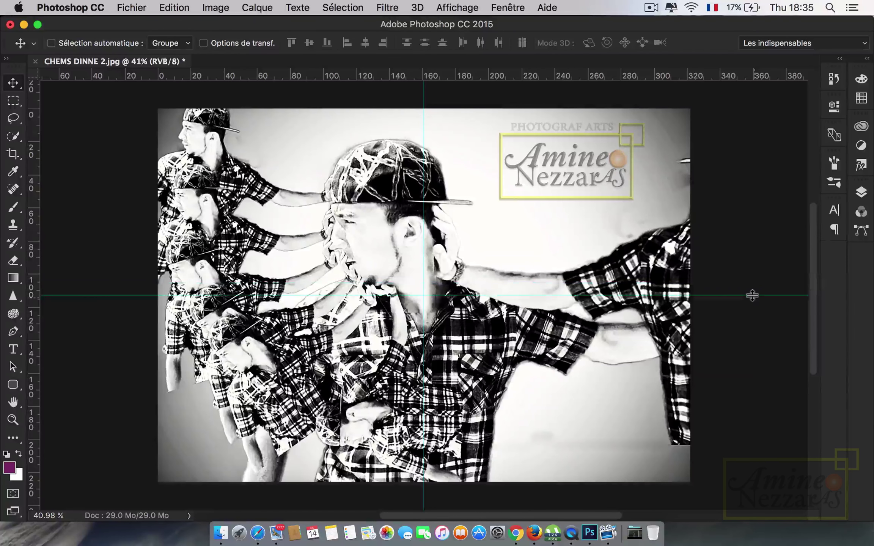
{"action": "left_click", "coordinate": [446, 8]}
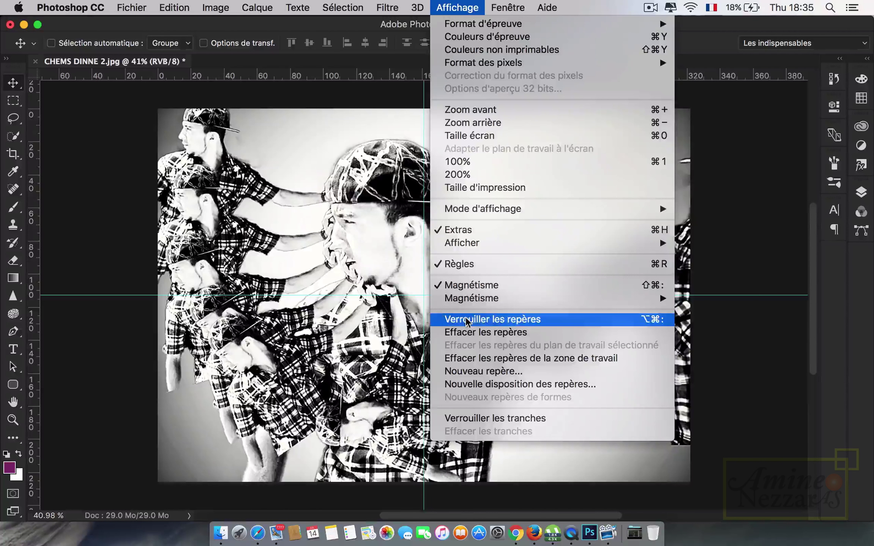
{"action": "left_click", "coordinate": [493, 322]}
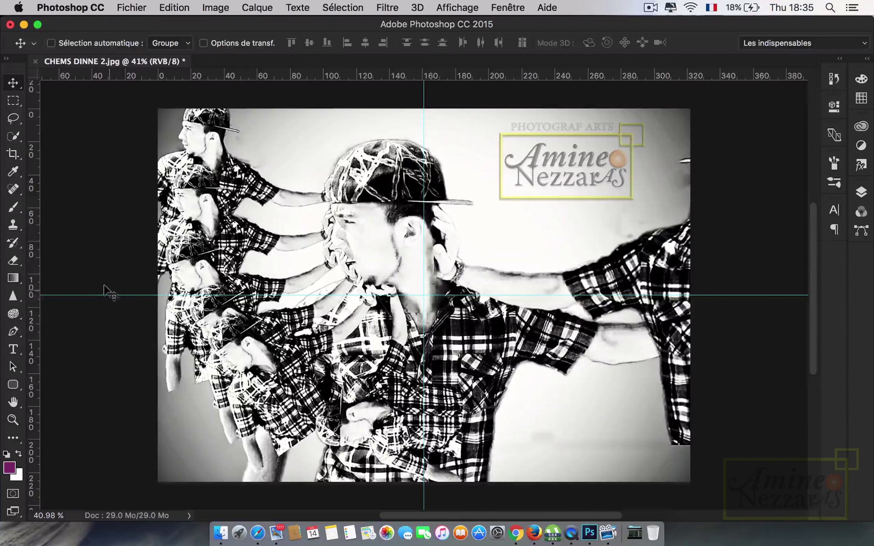
{"action": "left_click_drag", "start_coordinate": [107, 295], "coordinate": [108, 308]}
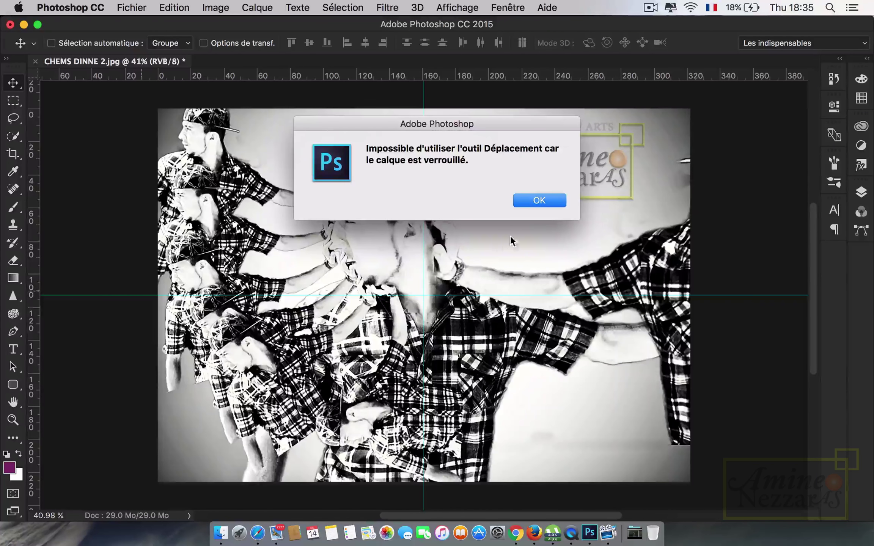
{"action": "left_click", "coordinate": [541, 203]}
{"action": "left_click_drag", "start_coordinate": [408, 203], "coordinate": [416, 201]}
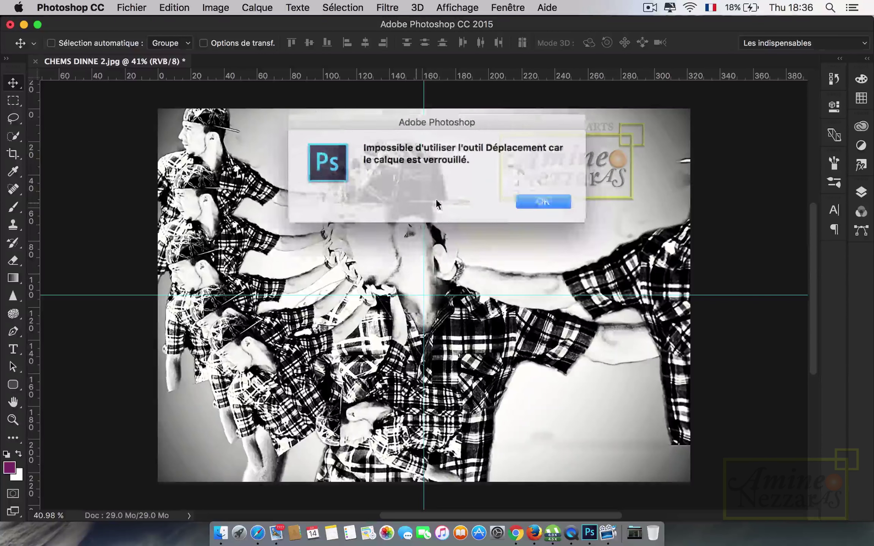
{"action": "left_click", "coordinate": [541, 201]}
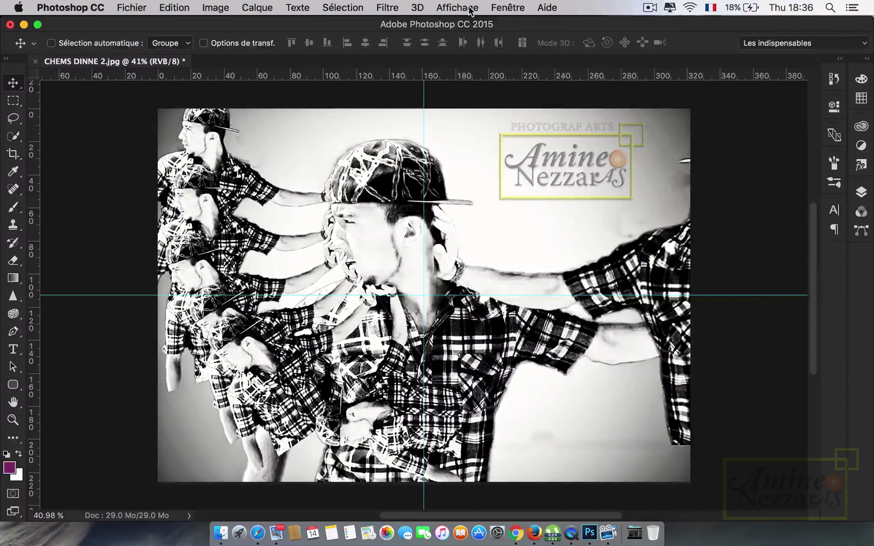
{"action": "left_click", "coordinate": [457, 8]}
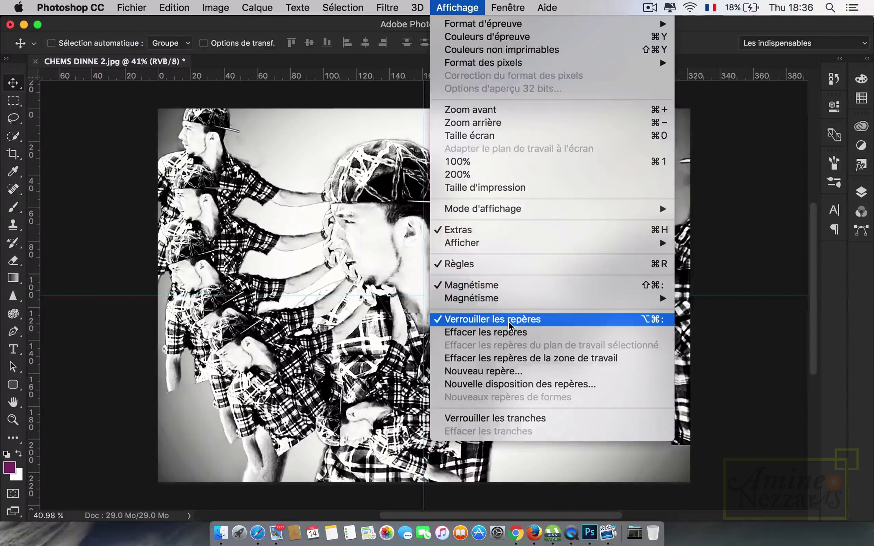
{"action": "left_click", "coordinate": [508, 321]}
{"action": "mouse_move", "coordinate": [132, 295]}
{"action": "left_mouse_down"}
{"action": "mouse_move", "coordinate": [134, 304]}
{"action": "mouse_move", "coordinate": [136, 296]}
{"action": "left_mouse_up"}
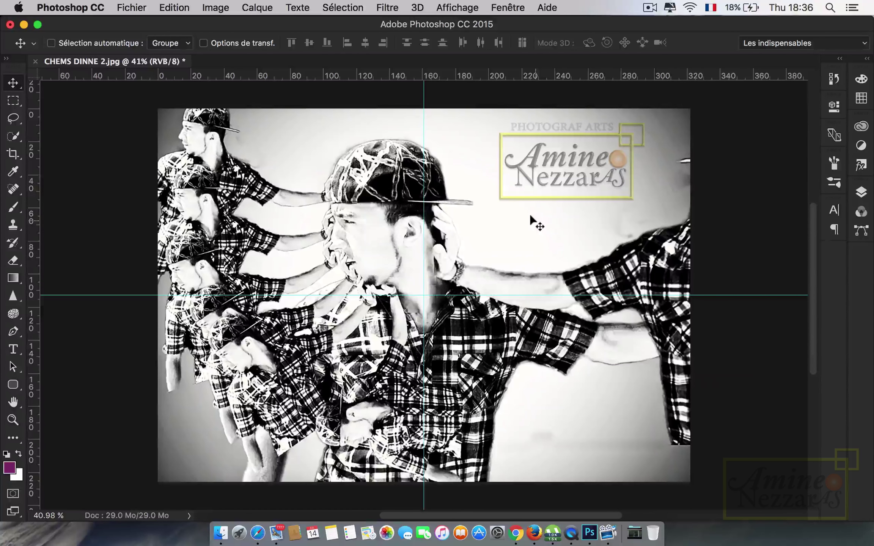
{"action": "left_click", "coordinate": [571, 231]}
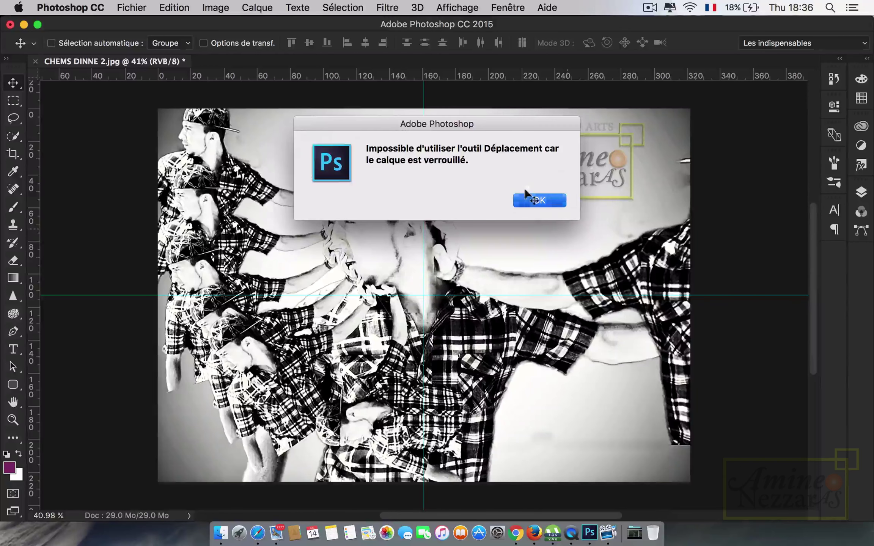
{"action": "left_click", "coordinate": [531, 200]}
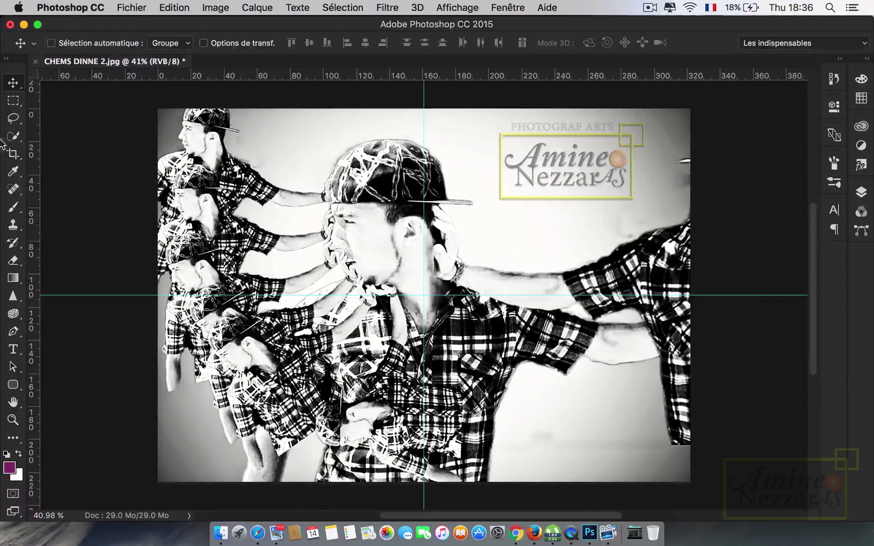
- Draw a rounded rectangle from the canvas's top-left corner to the guide intersection, then close Propriétés
{"action": "left_click", "coordinate": [14, 386]}
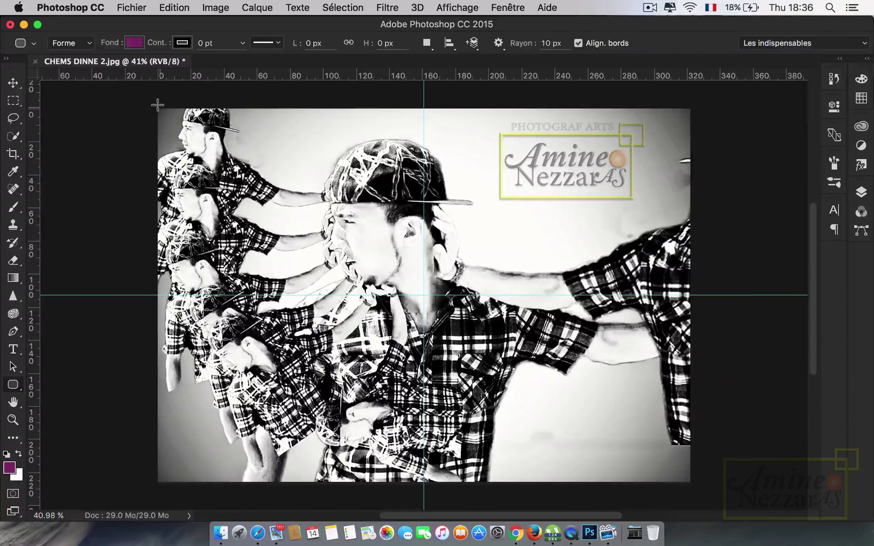
{"action": "left_click_drag", "start_coordinate": [155, 104], "coordinate": [419, 291]}
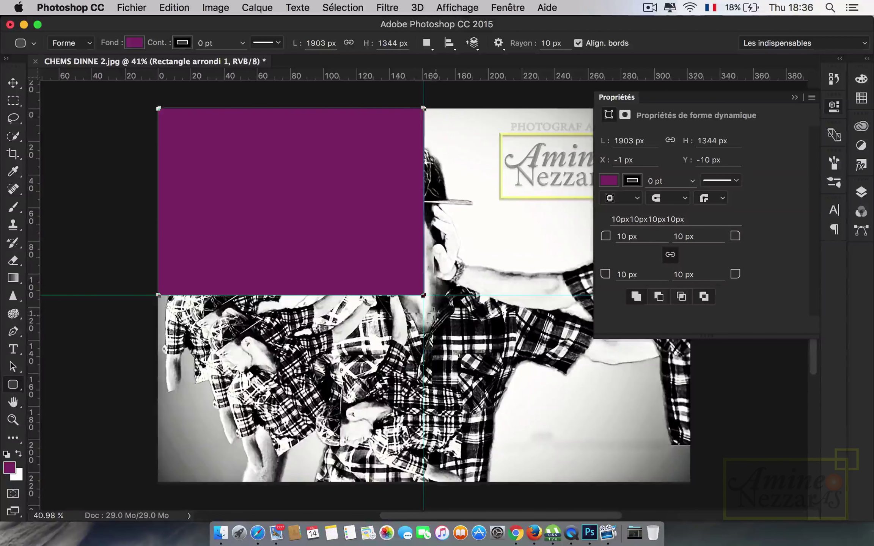
{"action": "left_click", "coordinate": [795, 97]}
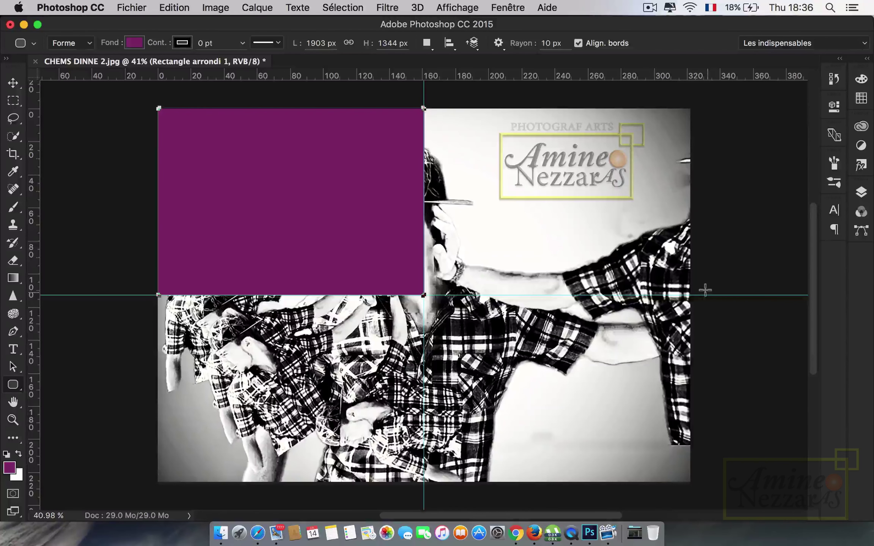